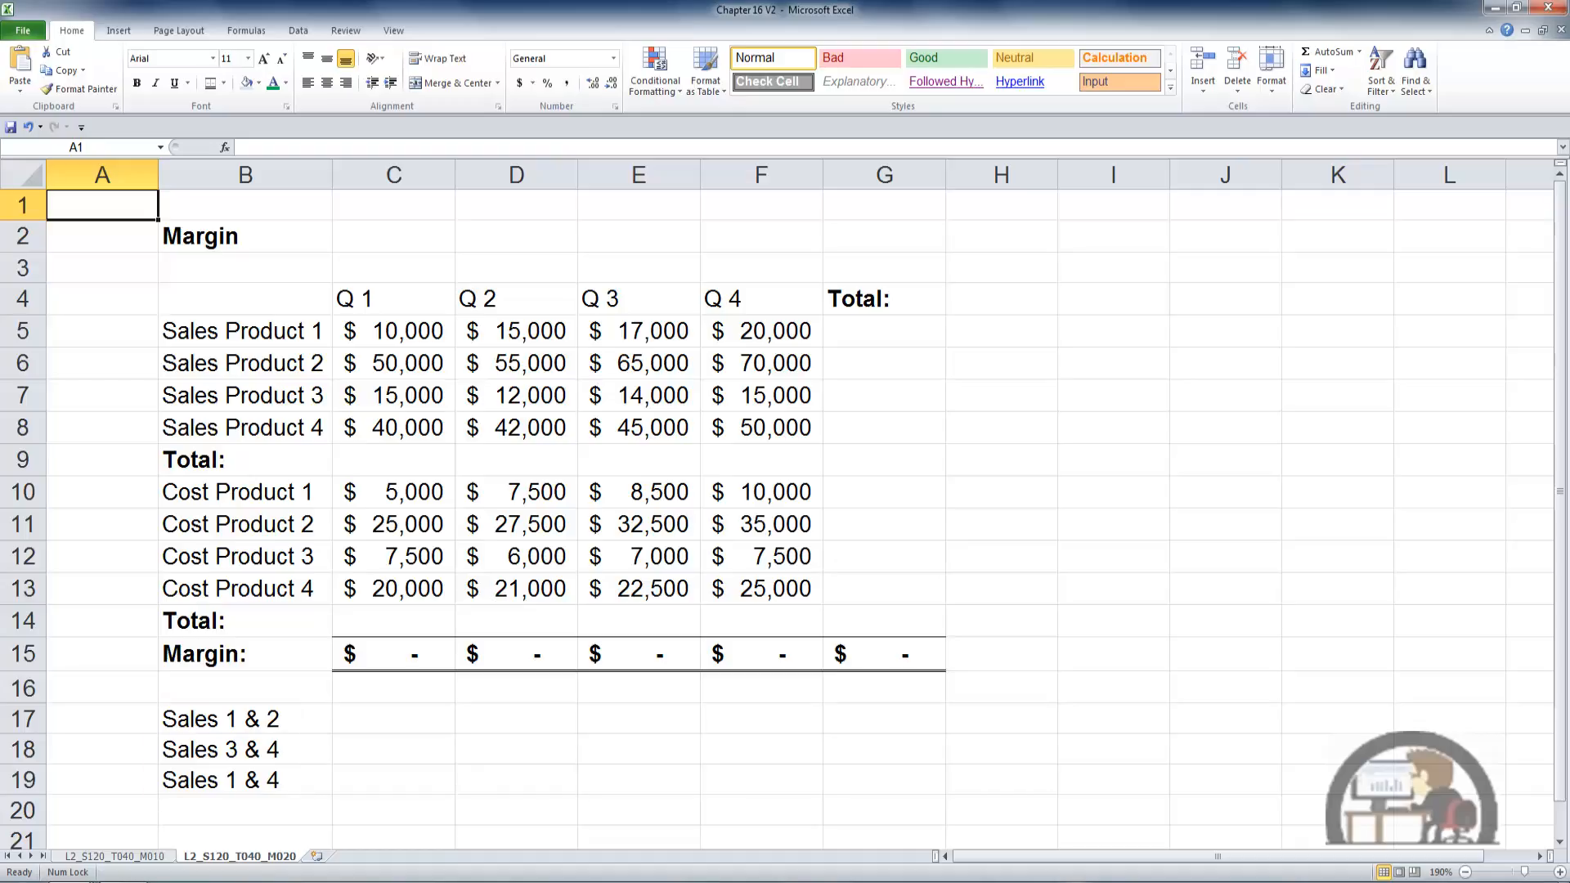
- Total the Q 1 costs C10:C13 in C14 and the Q 1 sales C5:C8 in C9 with AutoSum
left_click(435, 631)
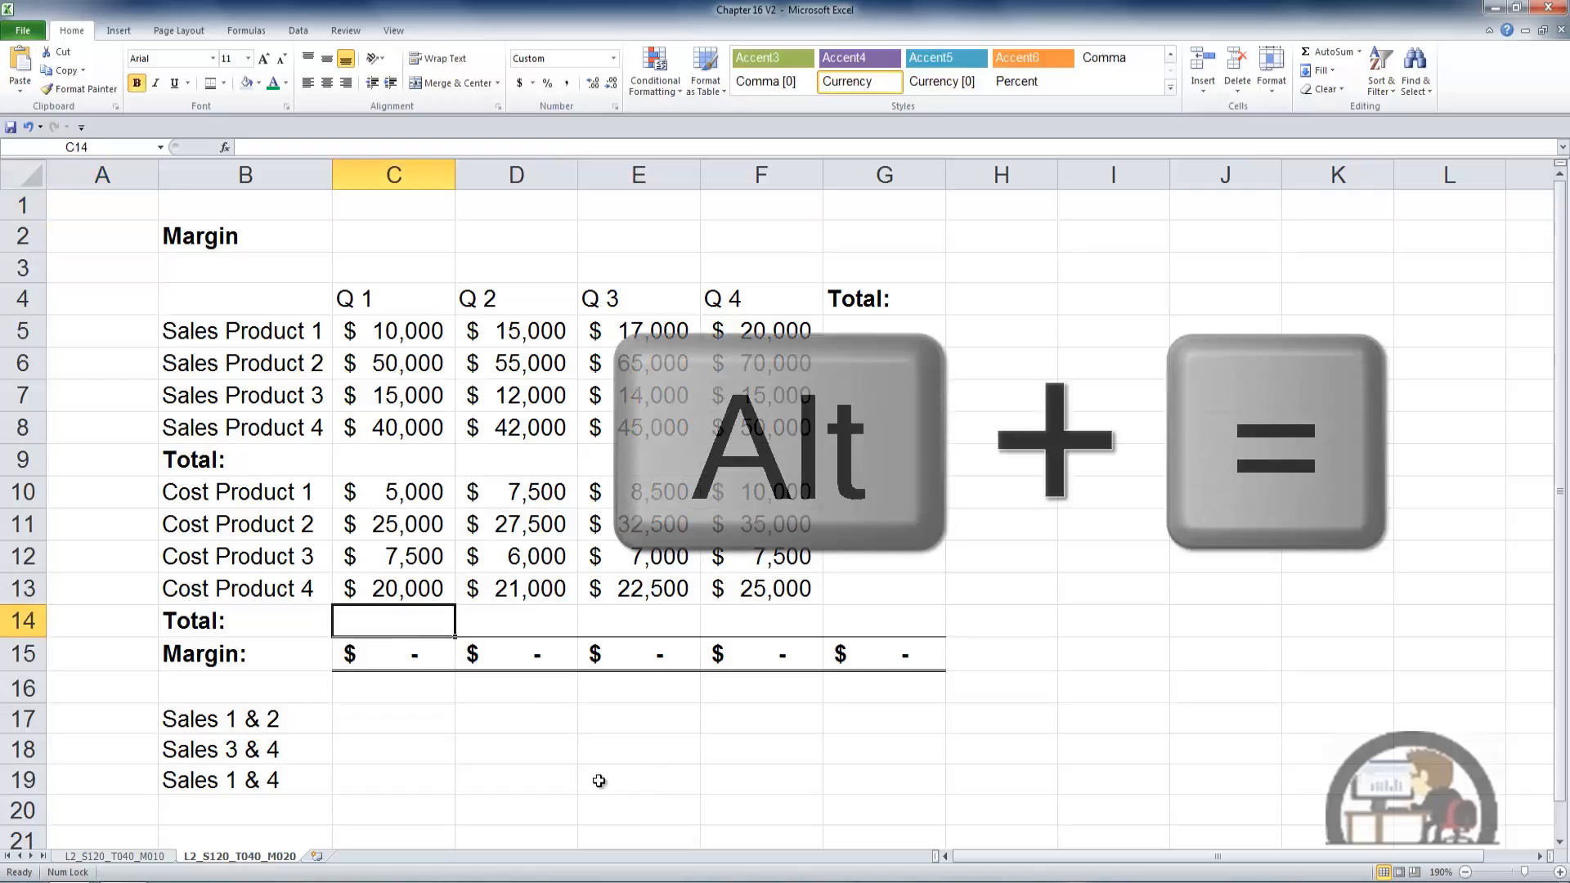
key("alt+equal")
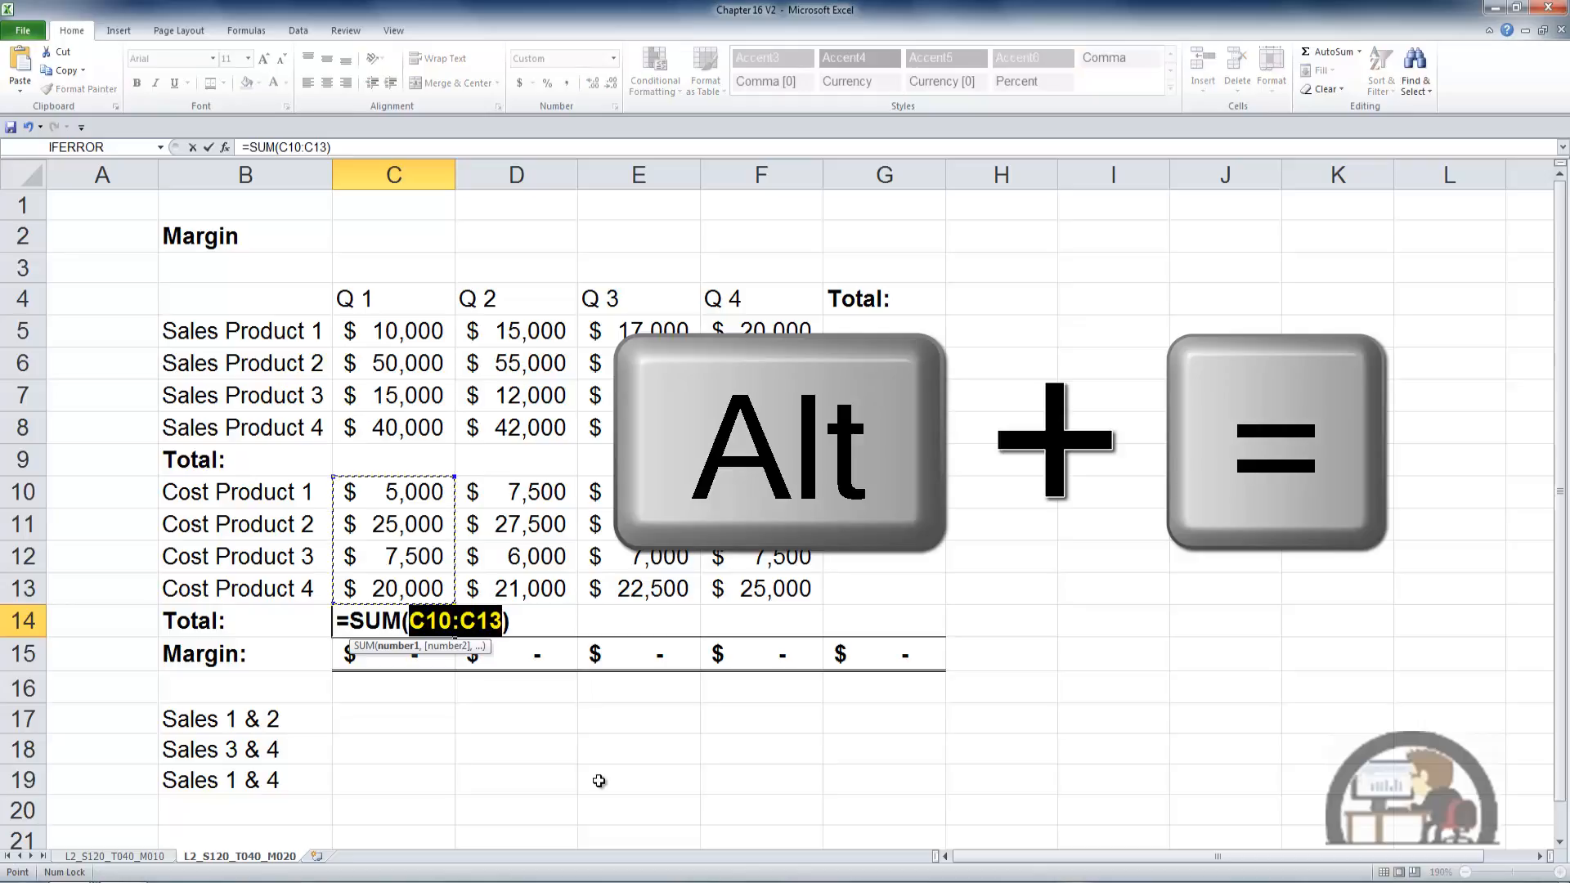
key("ctrl+Return")
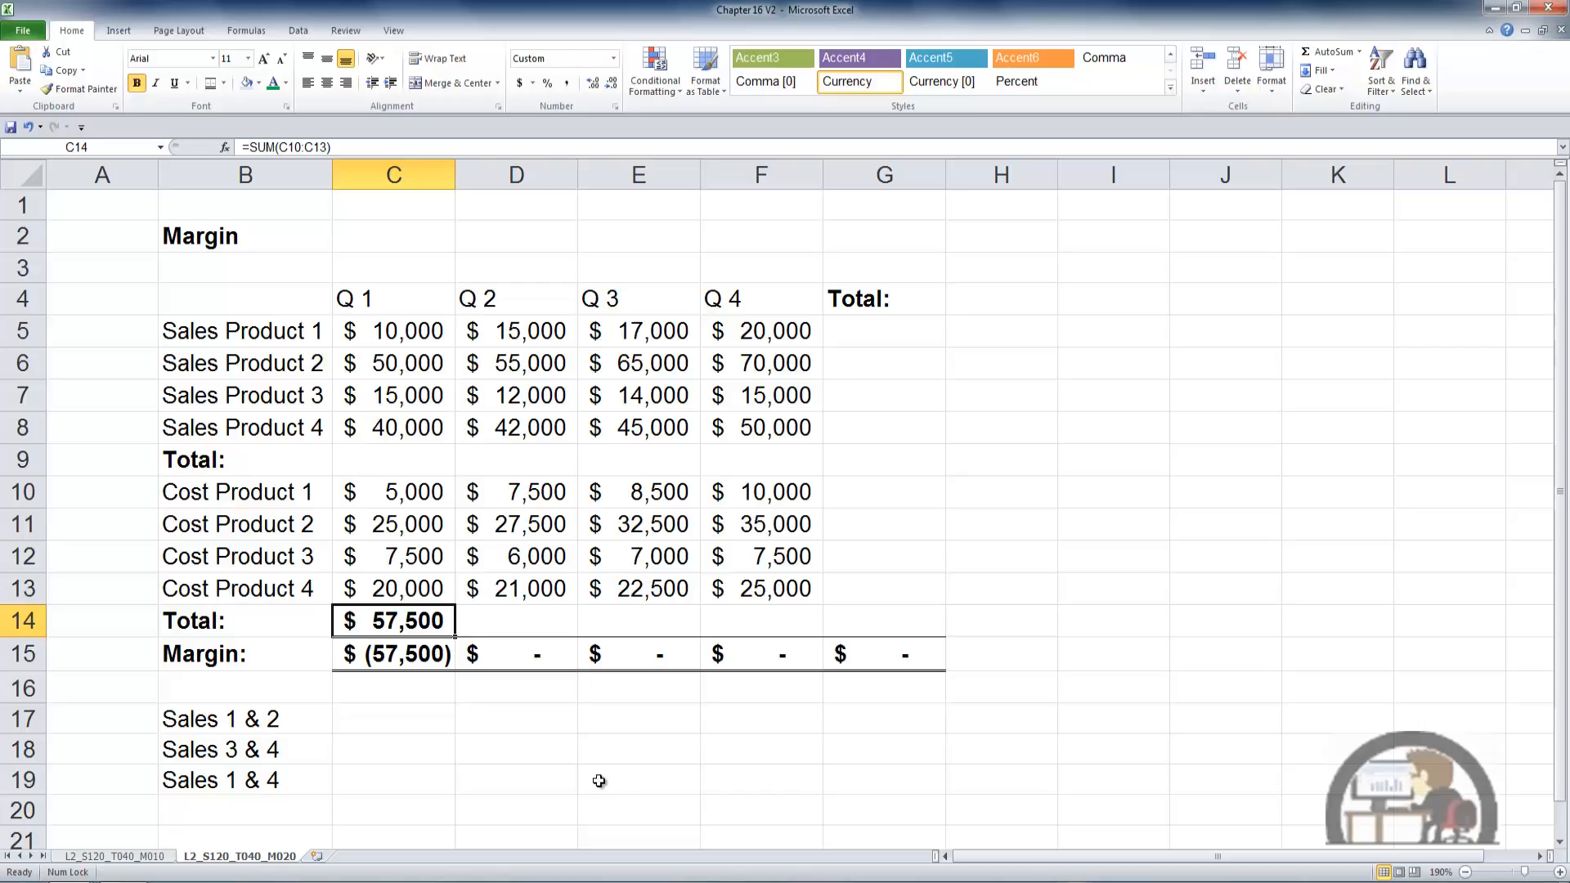
left_click(417, 459)
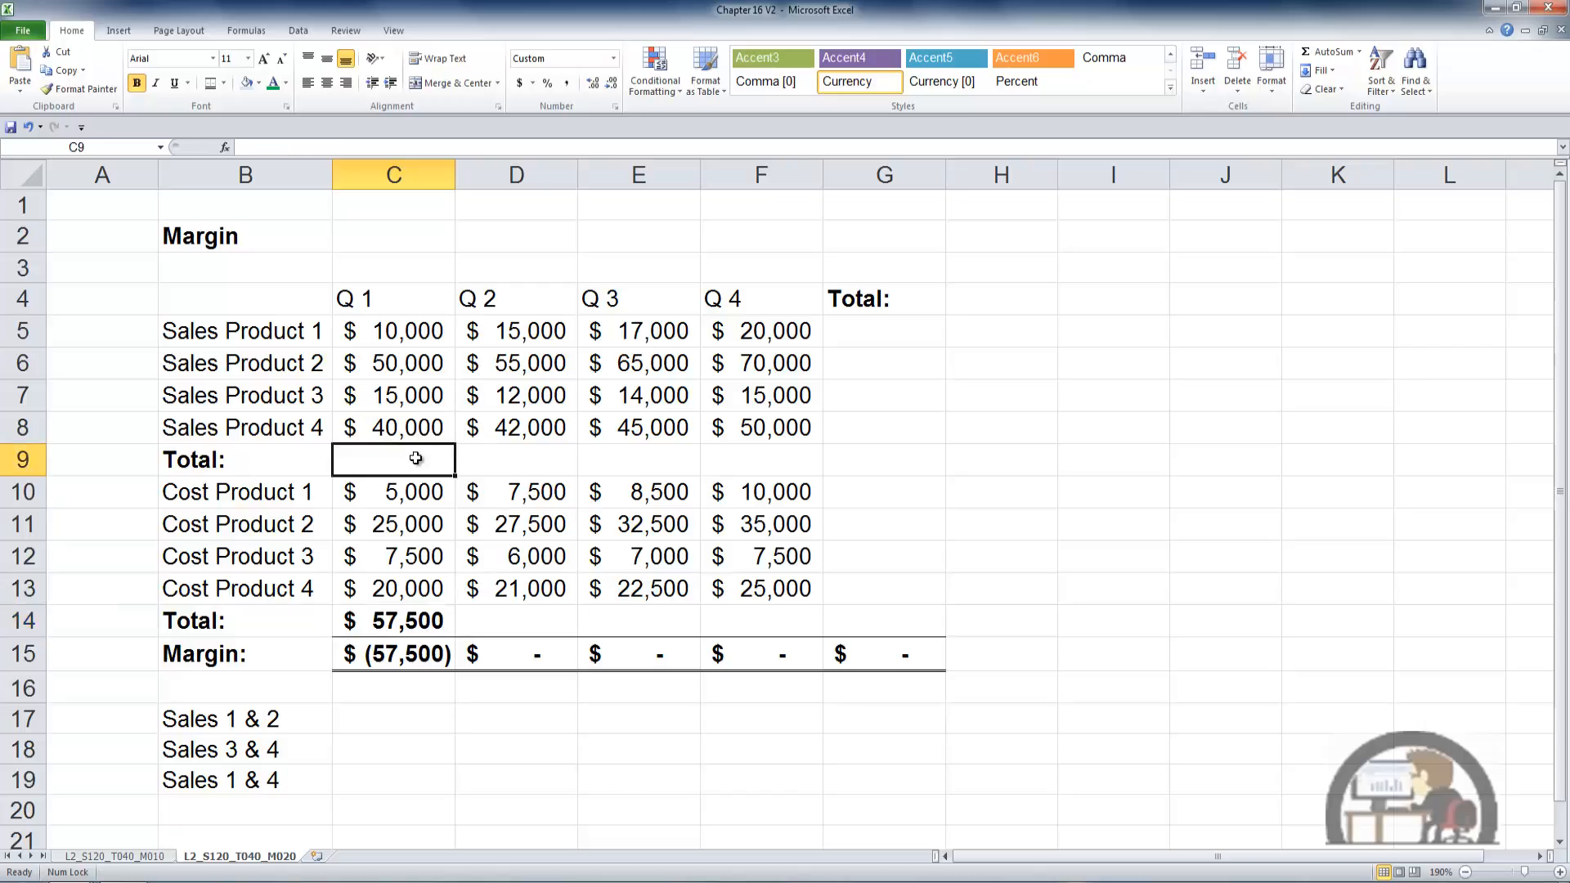
key("alt+equal")
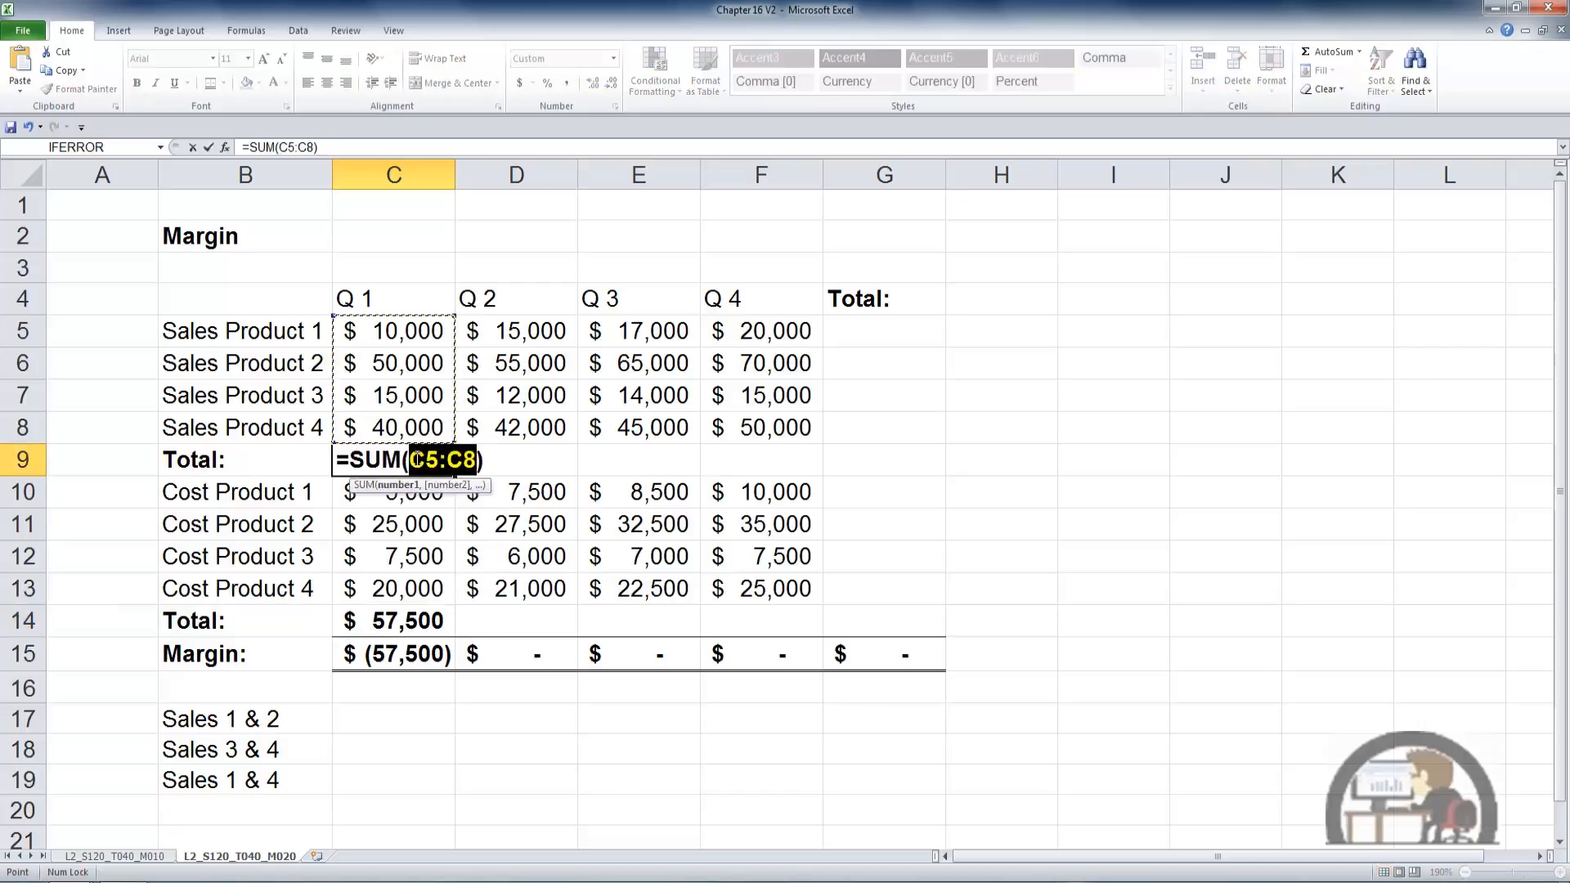
key("ctrl+Return")
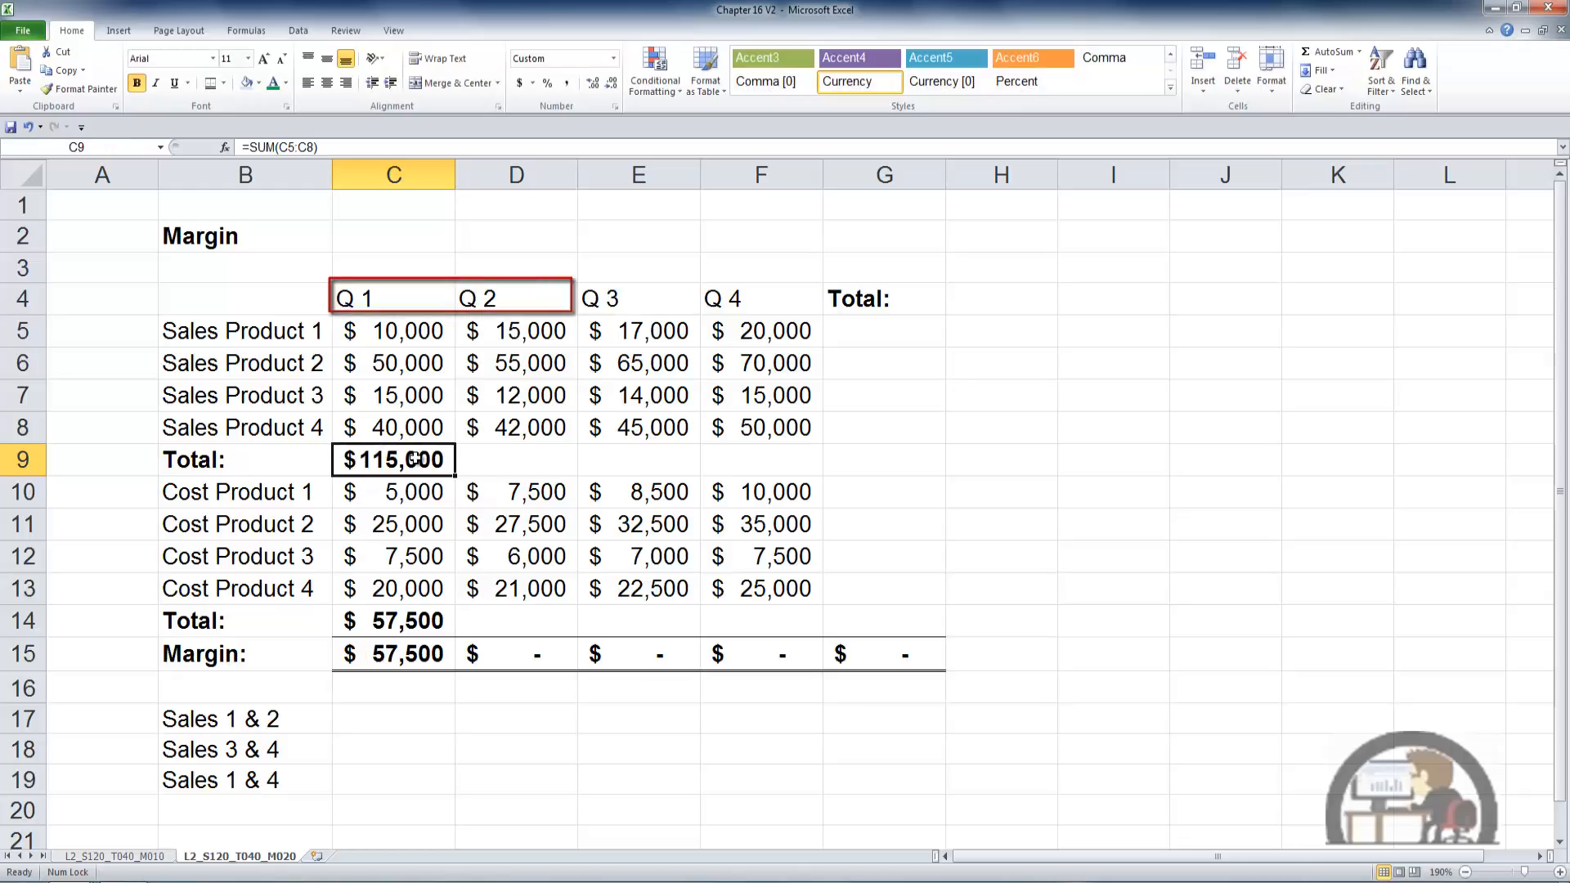
- Total the Q 2 sales D5:D8 in D9 and the Q 2 costs D10:D13 in D14 with AutoSum
key("Tab")
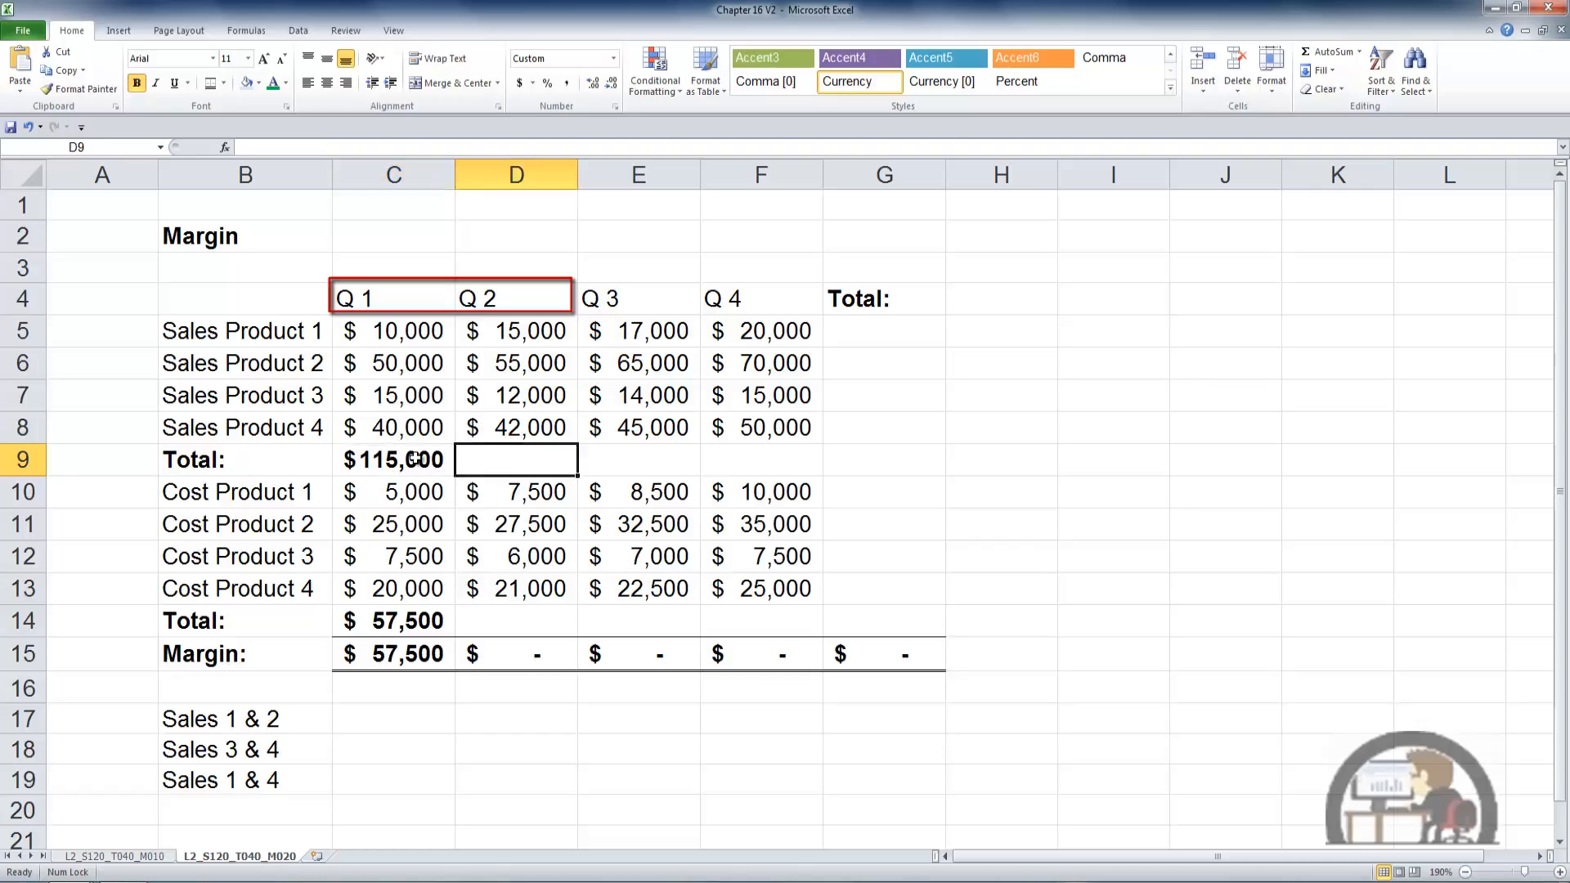
key("alt+equal")
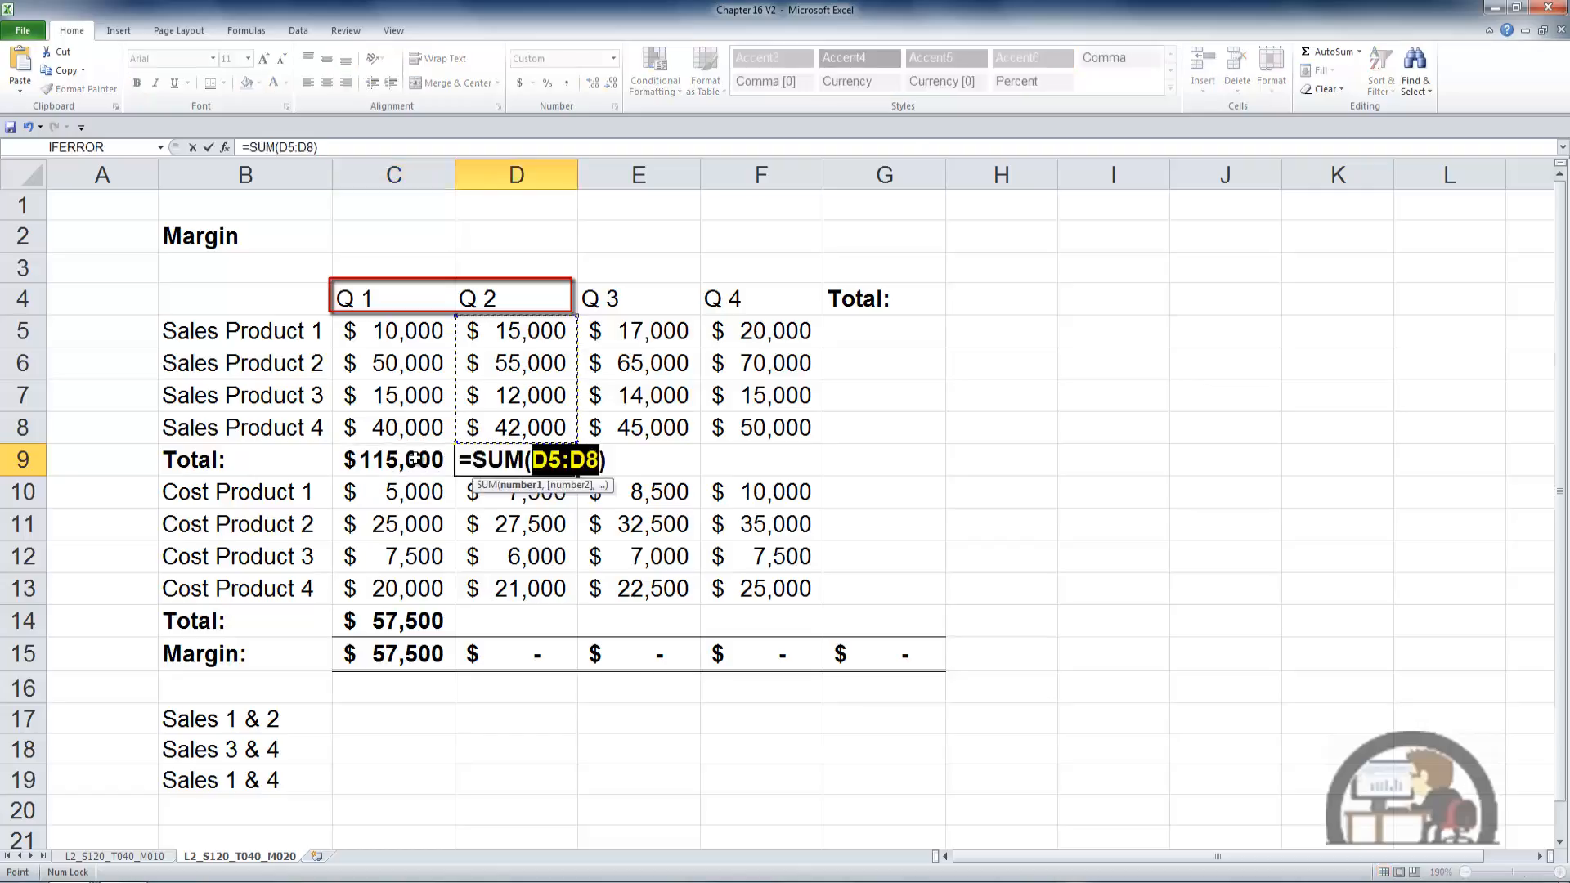
key("ctrl+Return")
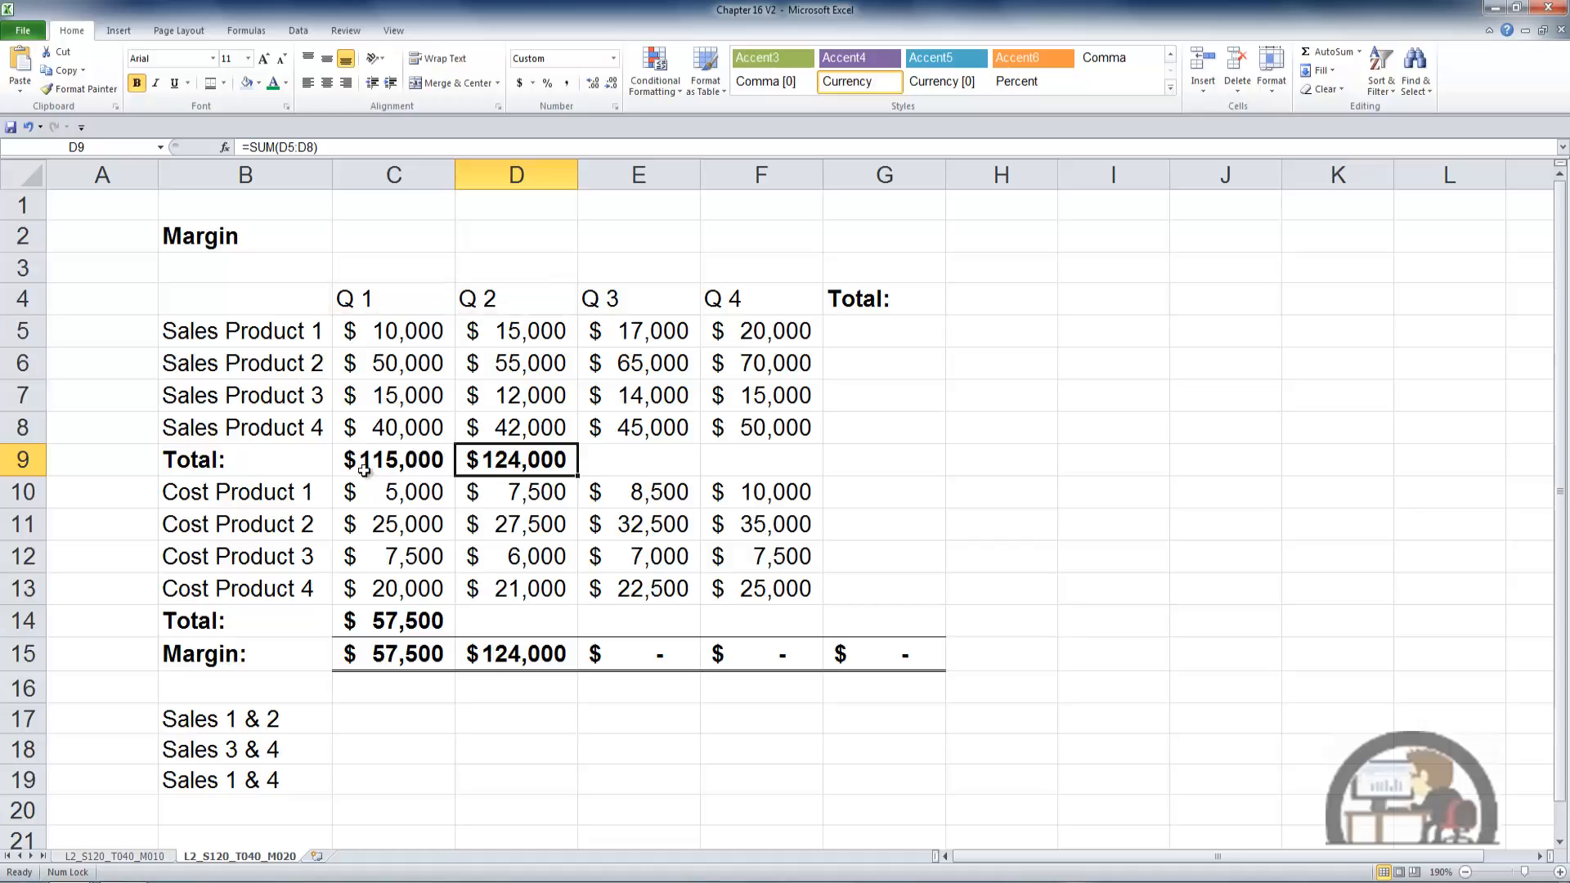
left_click(494, 618)
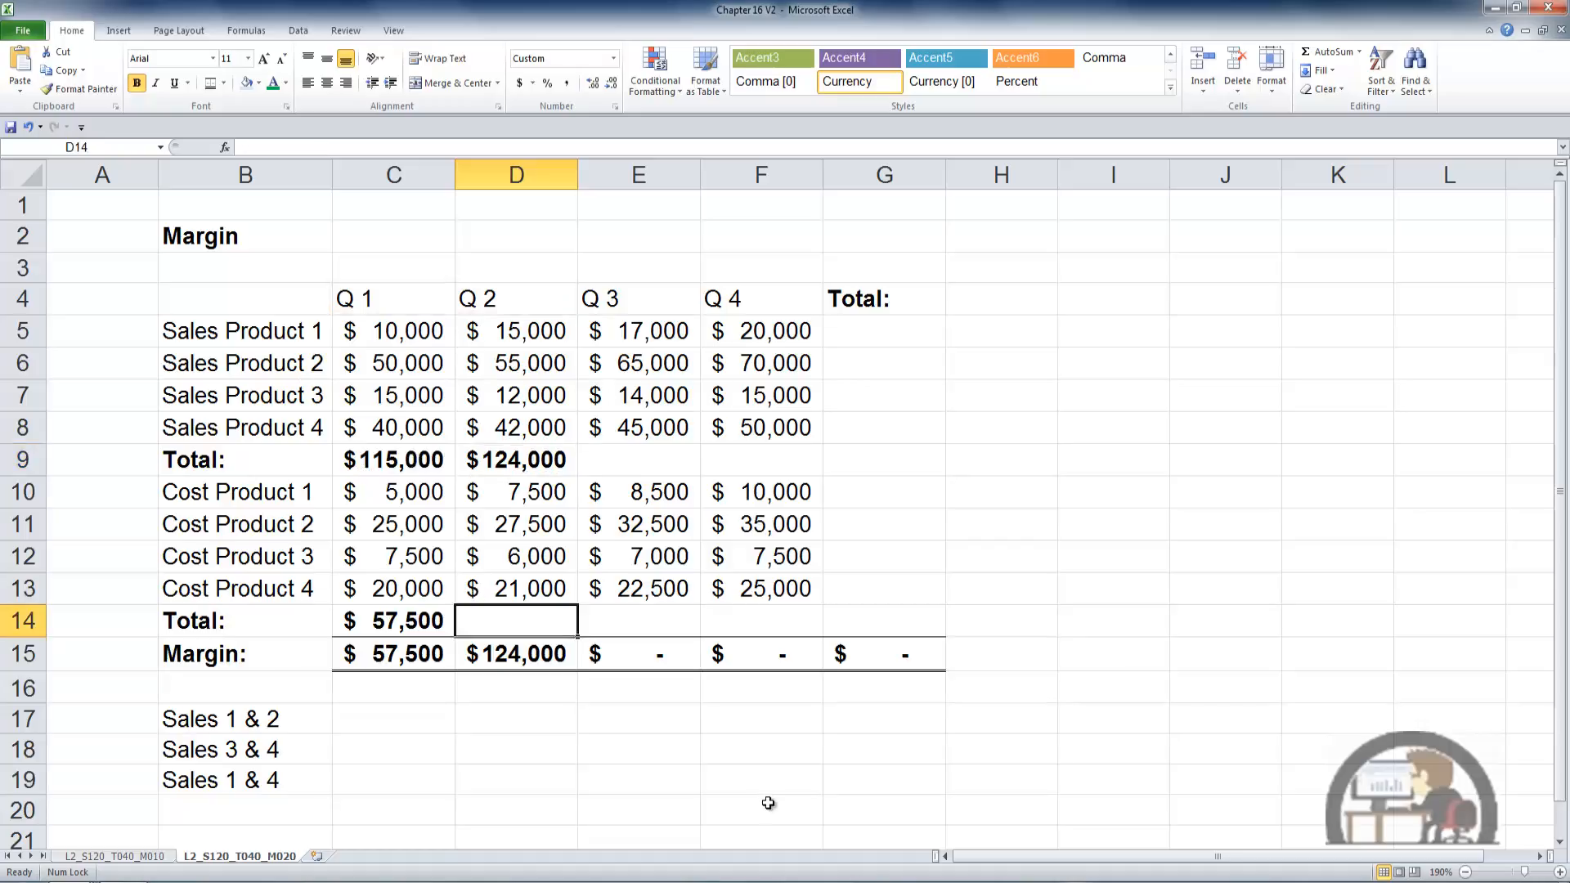
key("alt+equal")
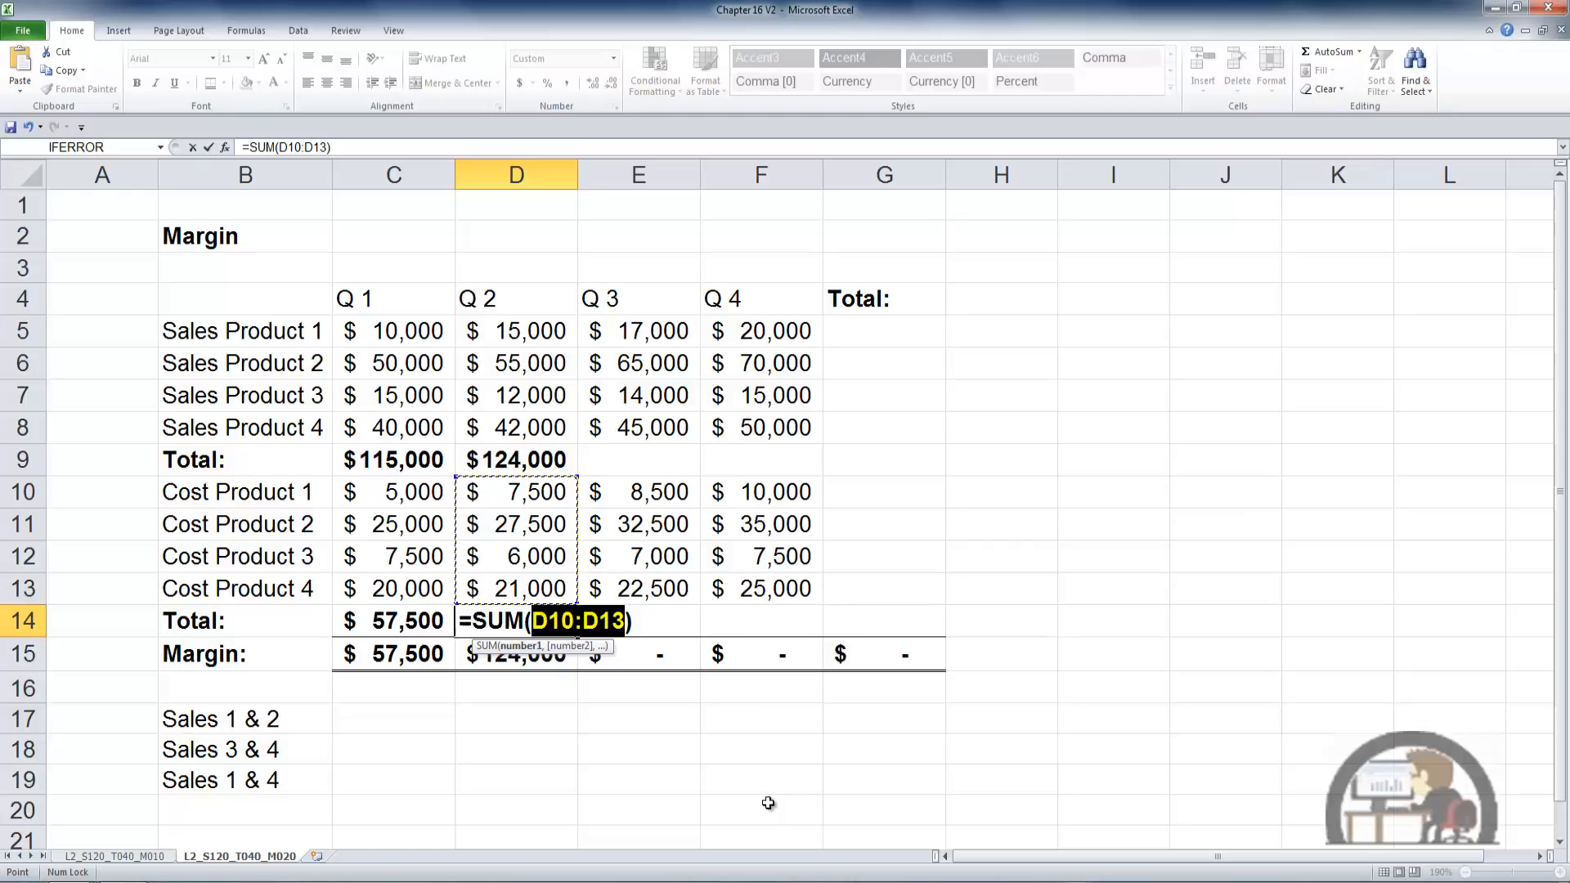
key("ctrl+Return")
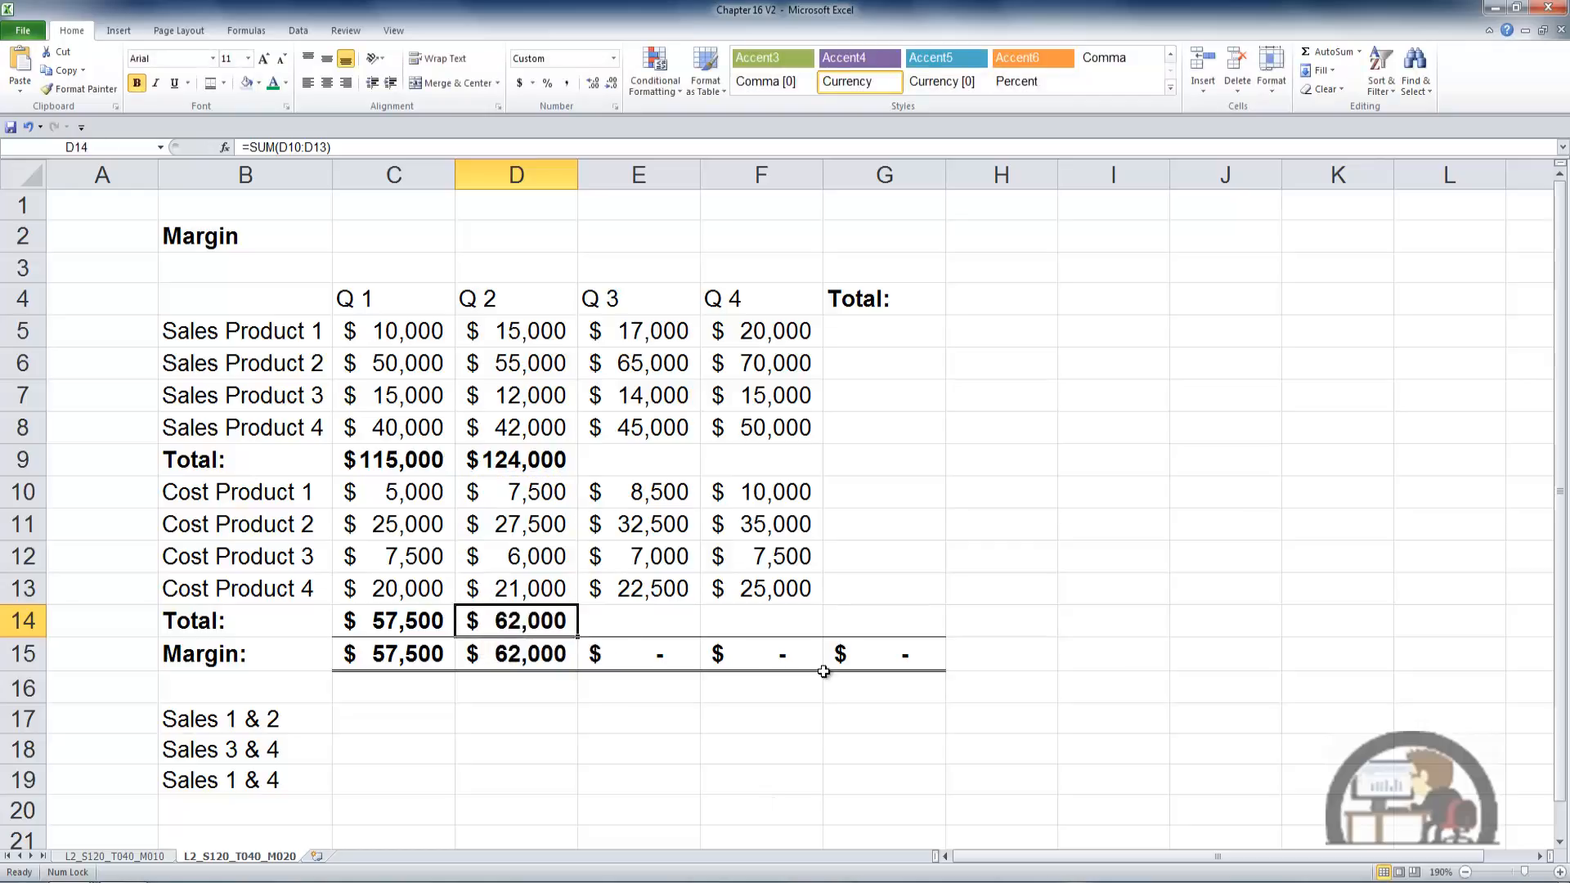
- AutoSum the row totals for Sales Products 1 to 3 in G5:G7, and fill all totals of the sales block C5:G9
left_click_drag(413, 333, 852, 340)
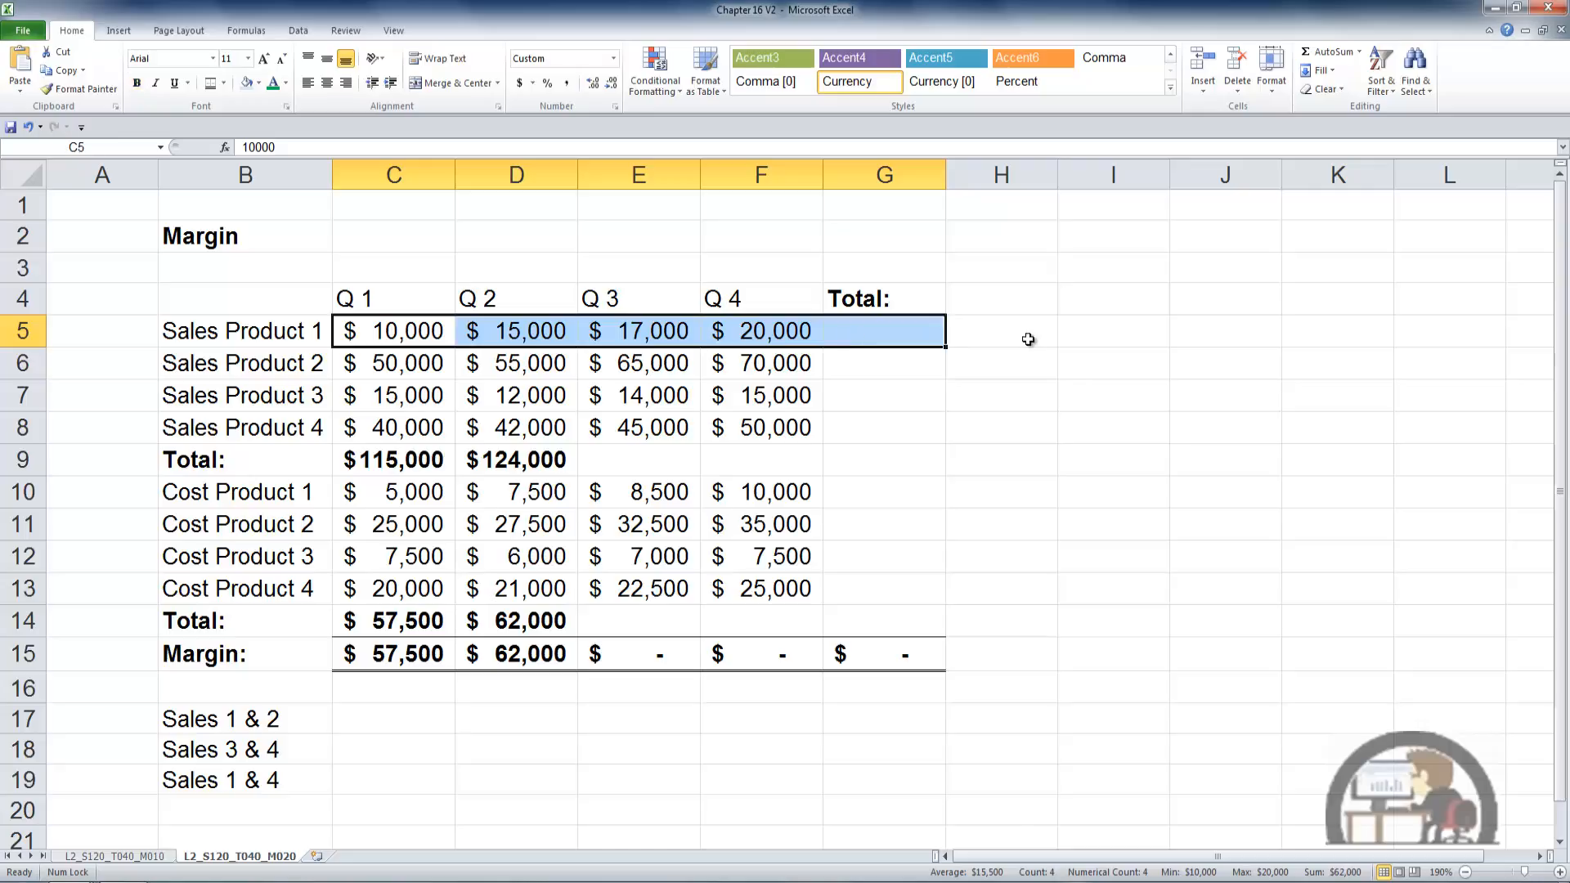
key("alt+equal")
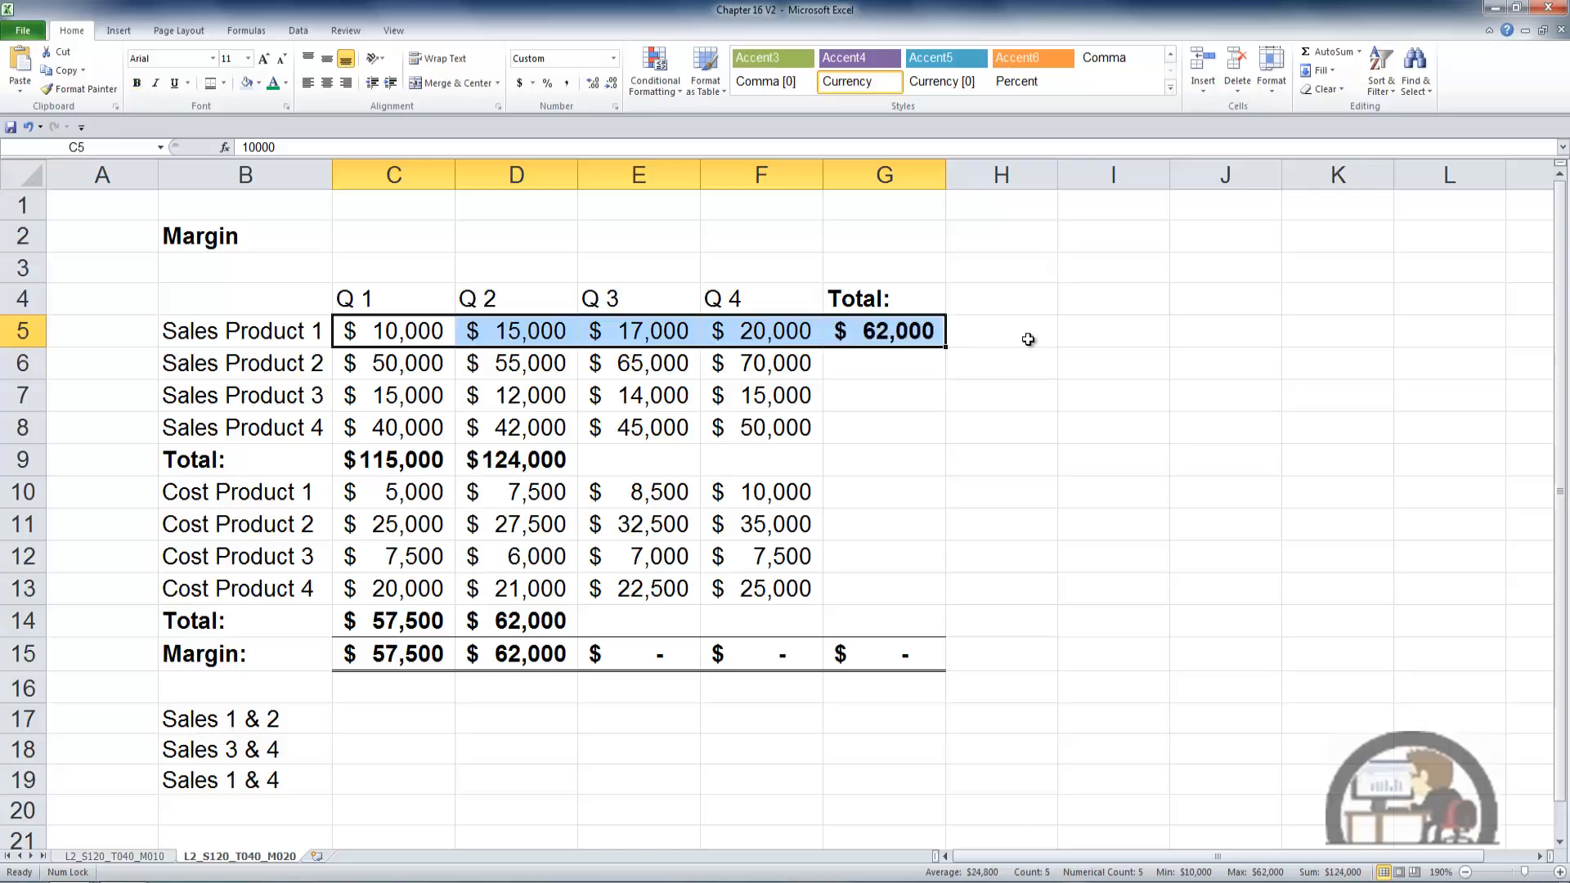
left_click_drag(417, 358, 855, 391)
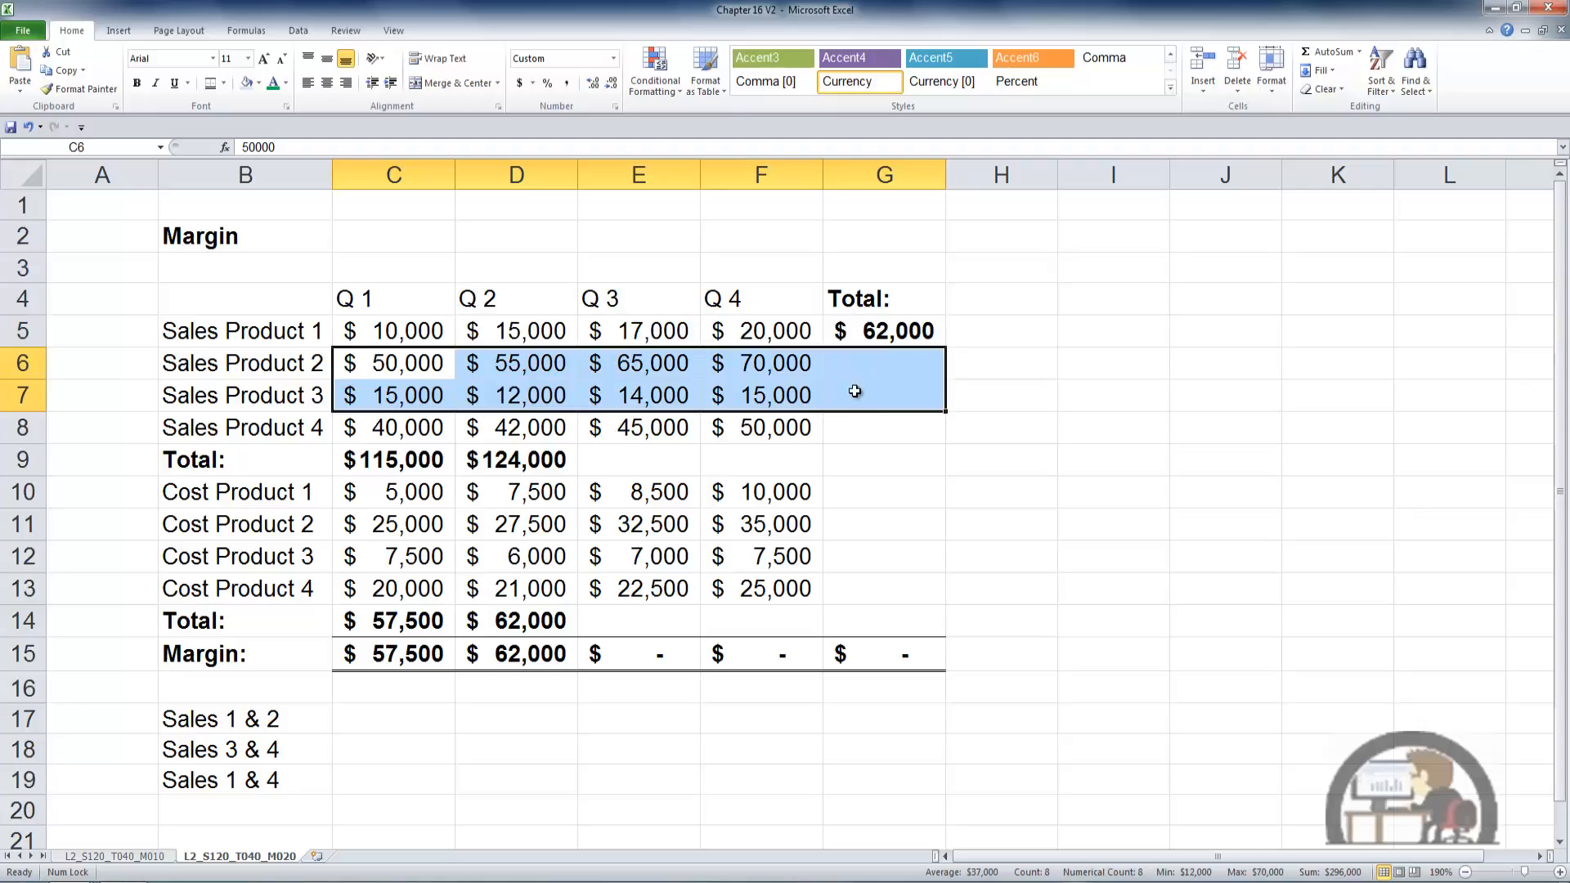
key("alt+equal")
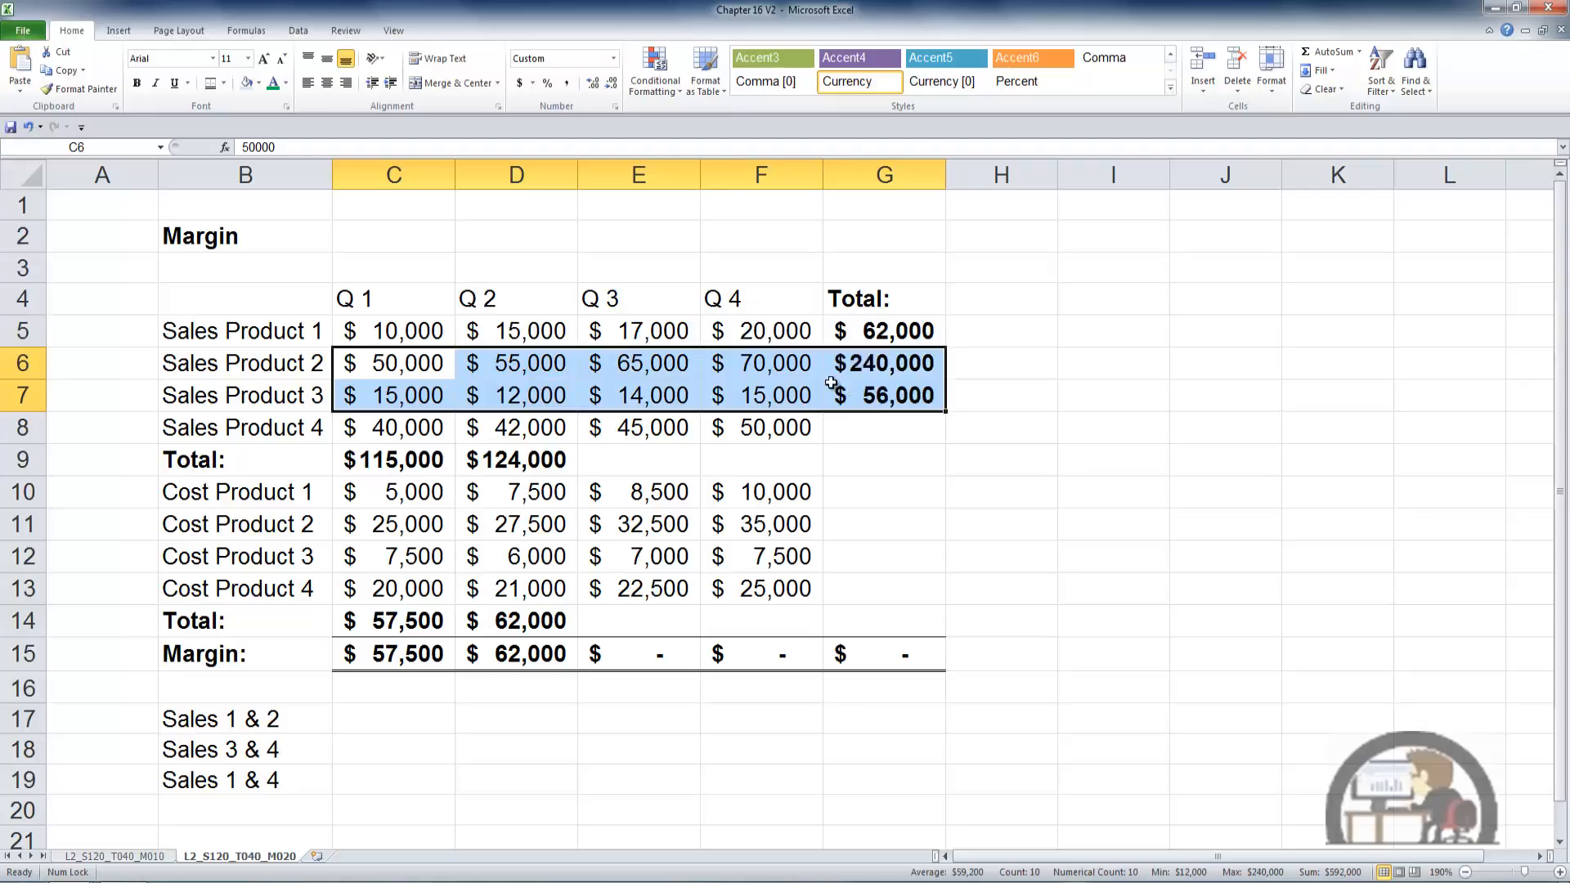
left_click_drag(413, 327, 888, 459)
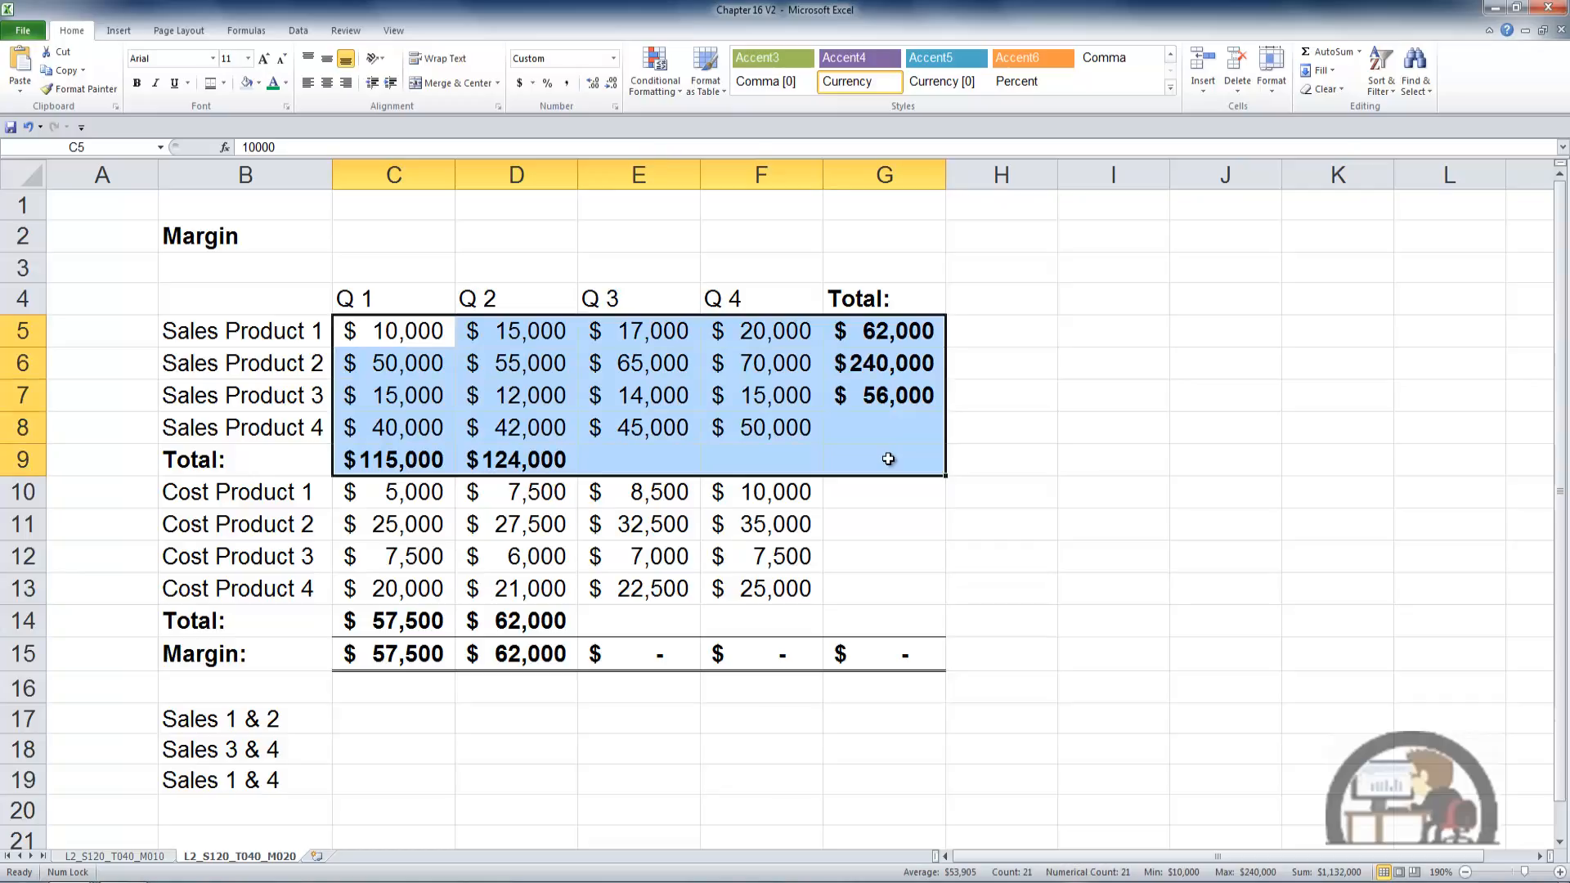
key("alt+equal")
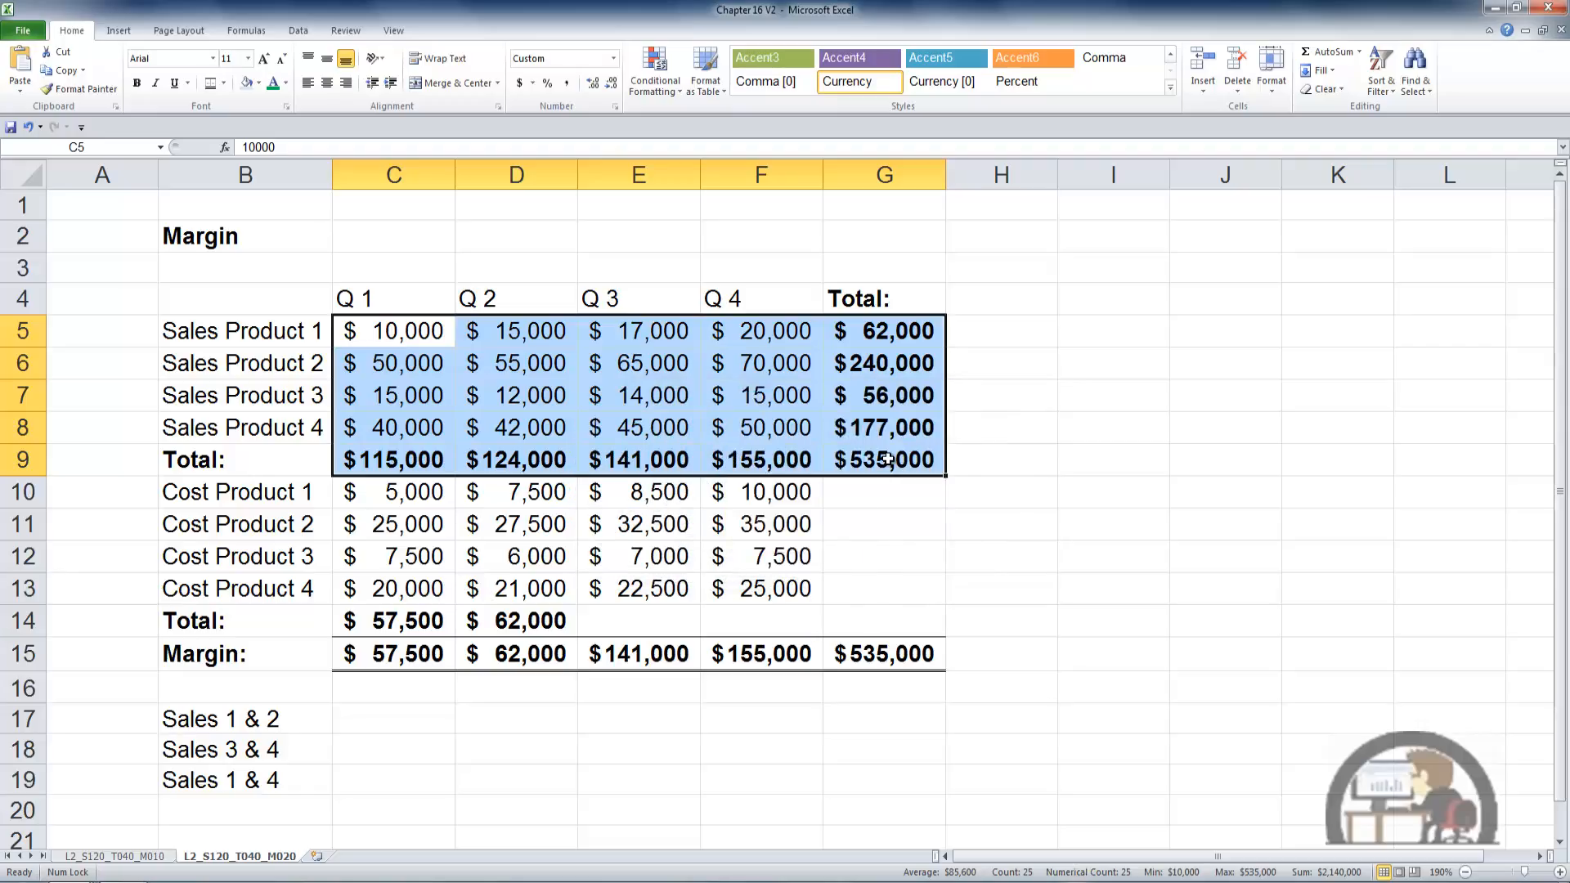
- Shrink the summed range of the Sales Product 1 total in G5 so its formula reads =SUM(E5:F5)
left_click(911, 332)
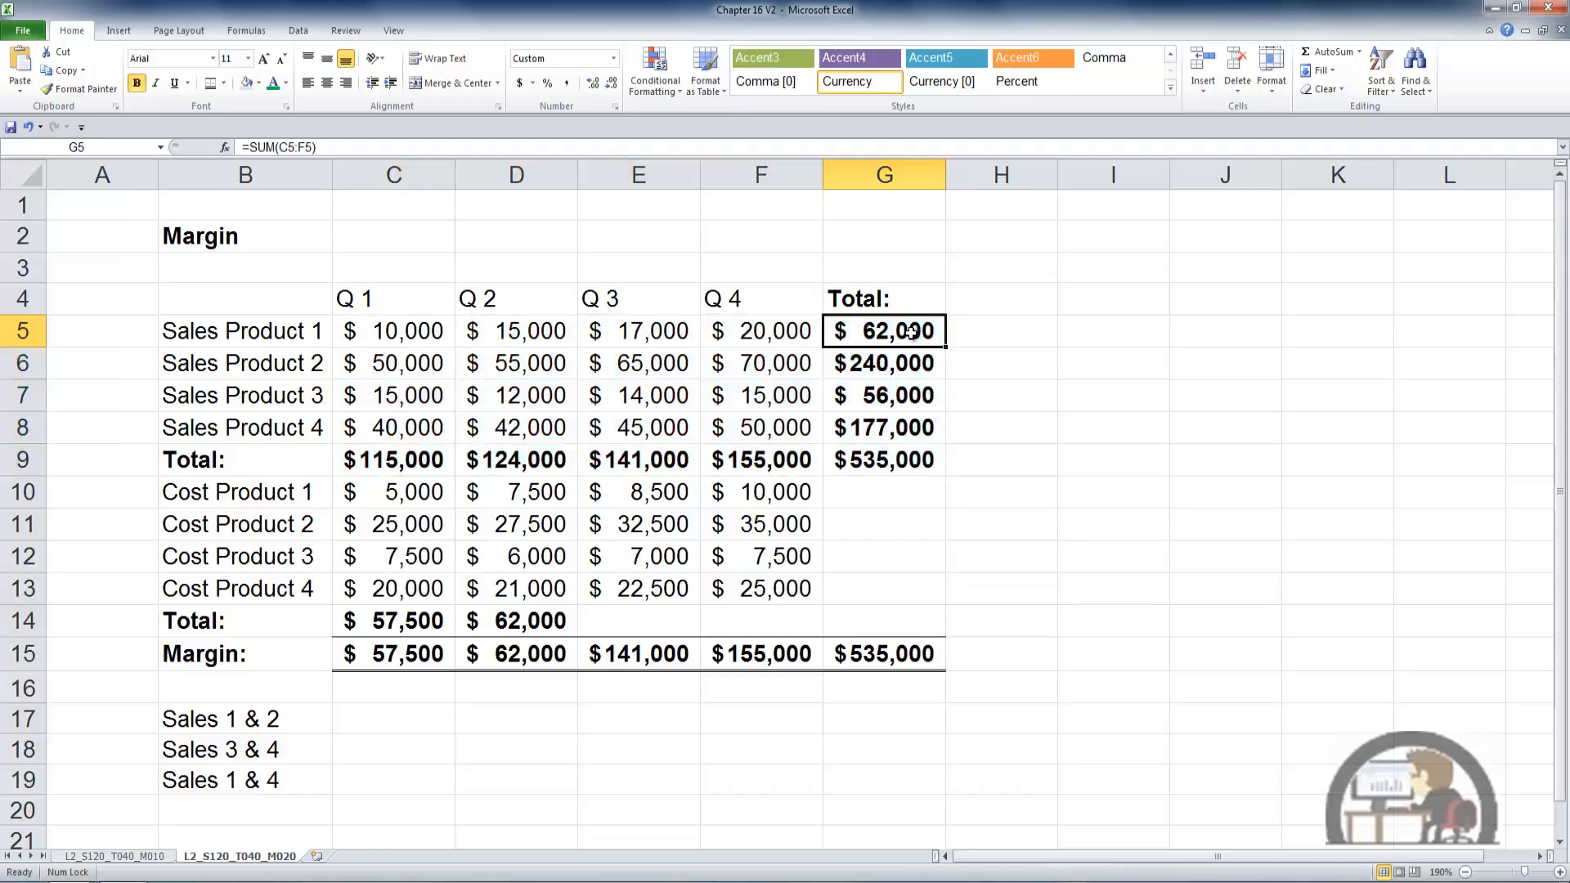
left_click(307, 147)
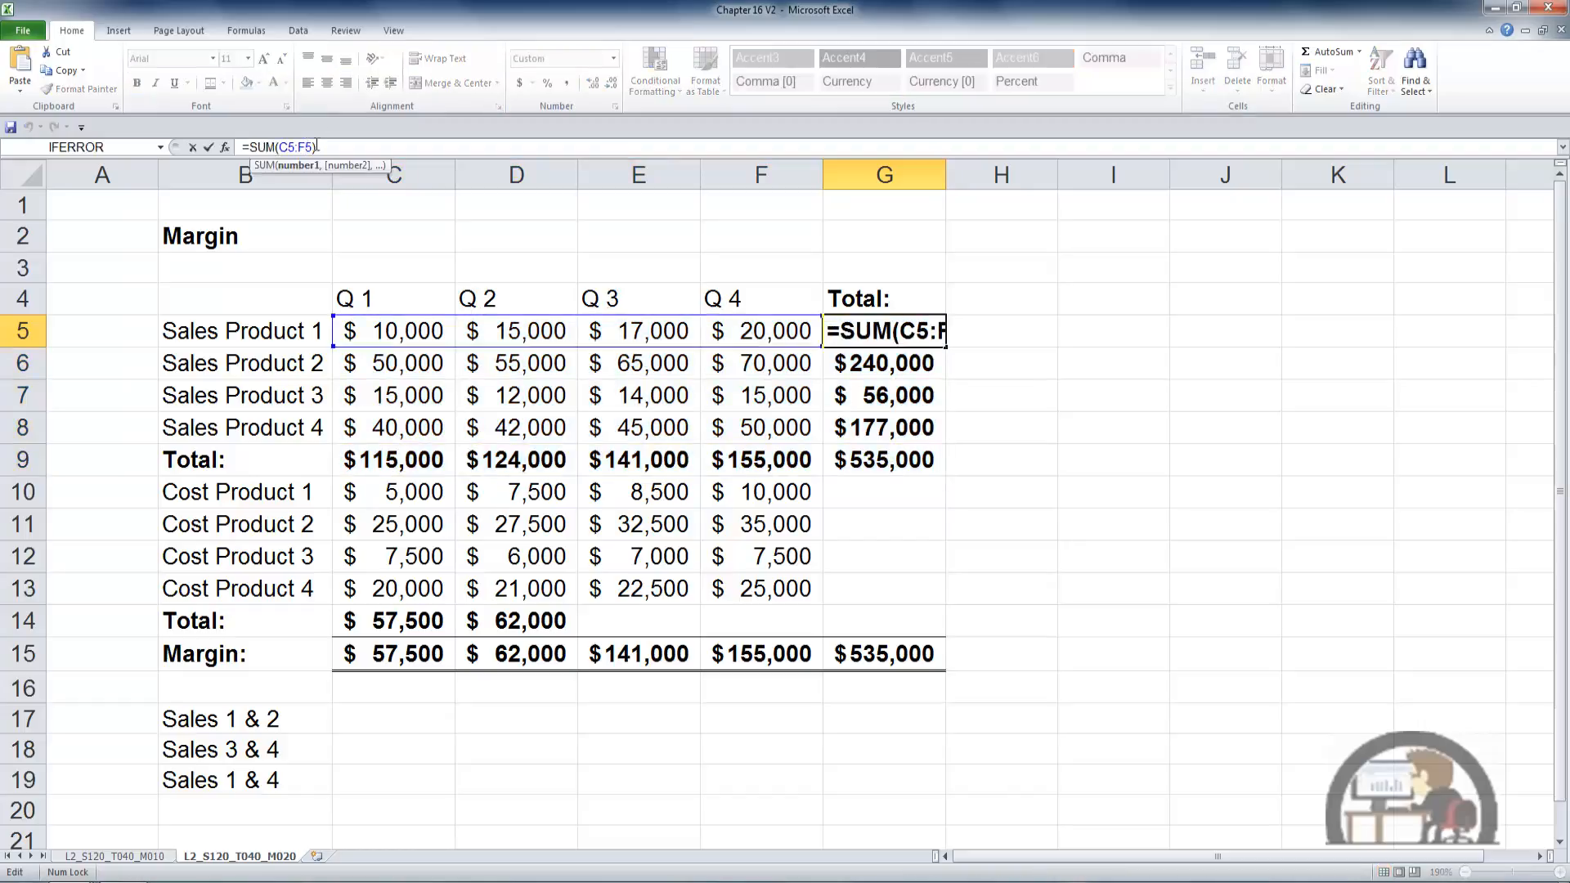
left_click(334, 315)
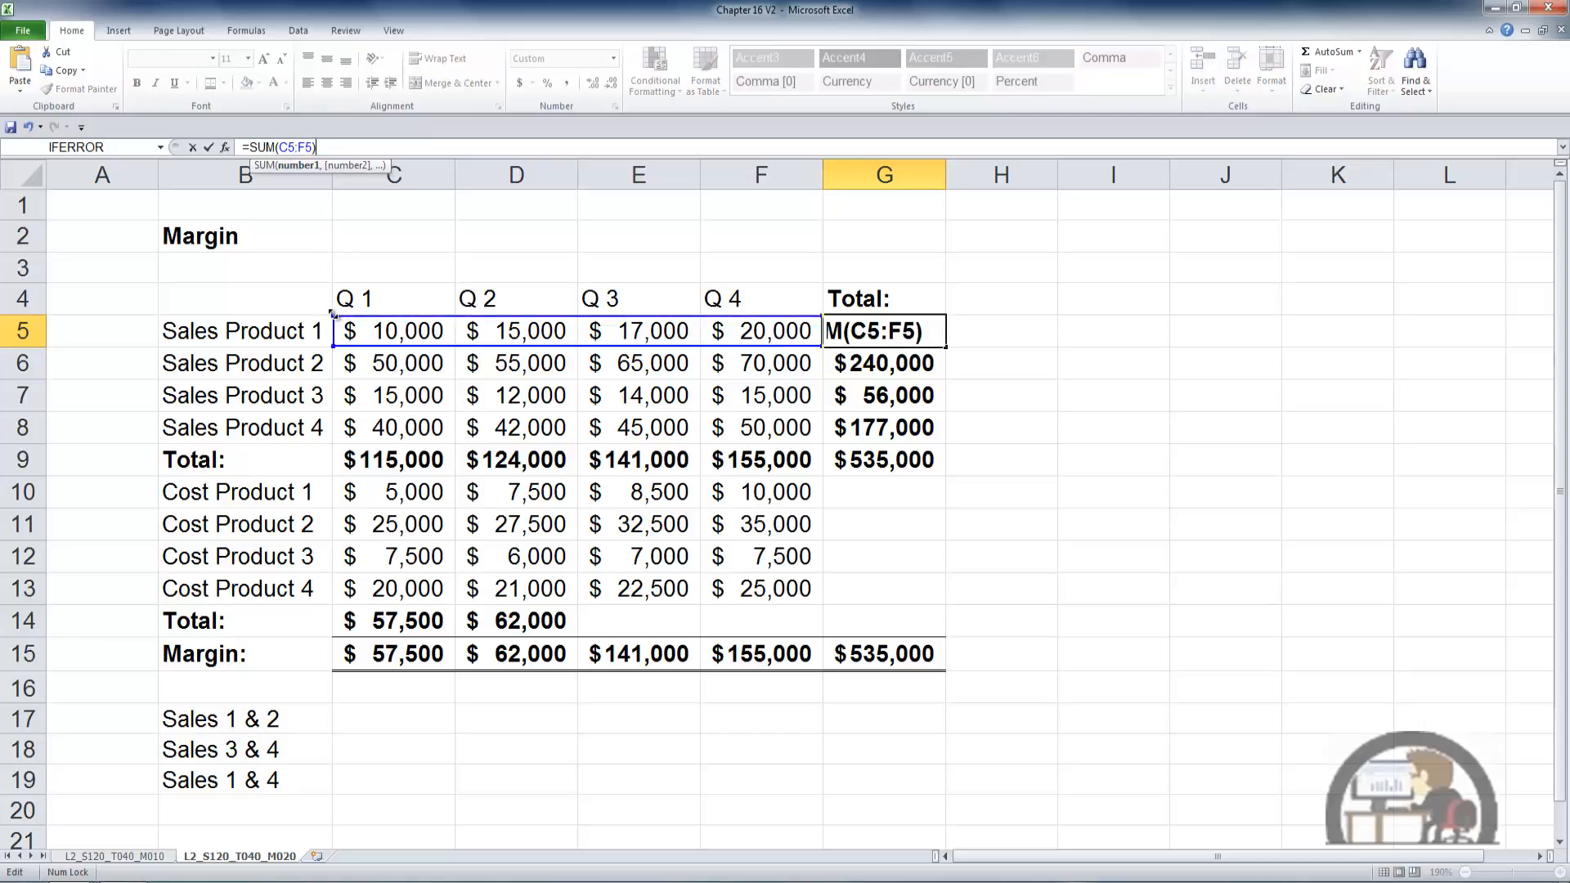
left_click_drag(333, 314, 598, 329)
key("ctrl+Return")
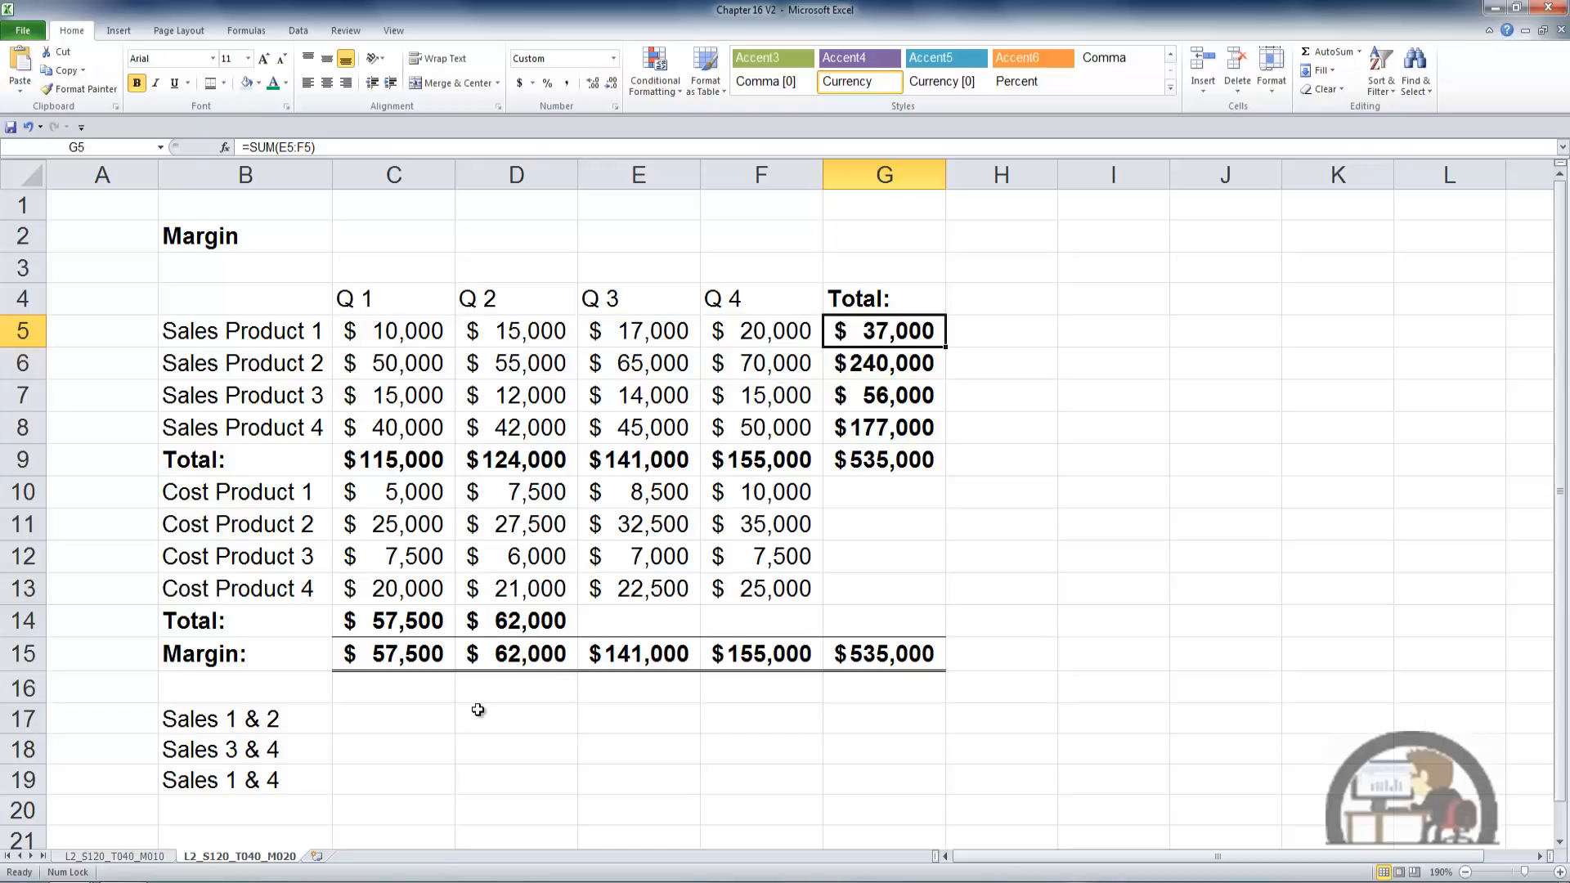
- Enter an AutoSum of the Q 1 and Q 2 sales range C5:D8 in C17 for Sales 1 & 2
left_click(421, 721)
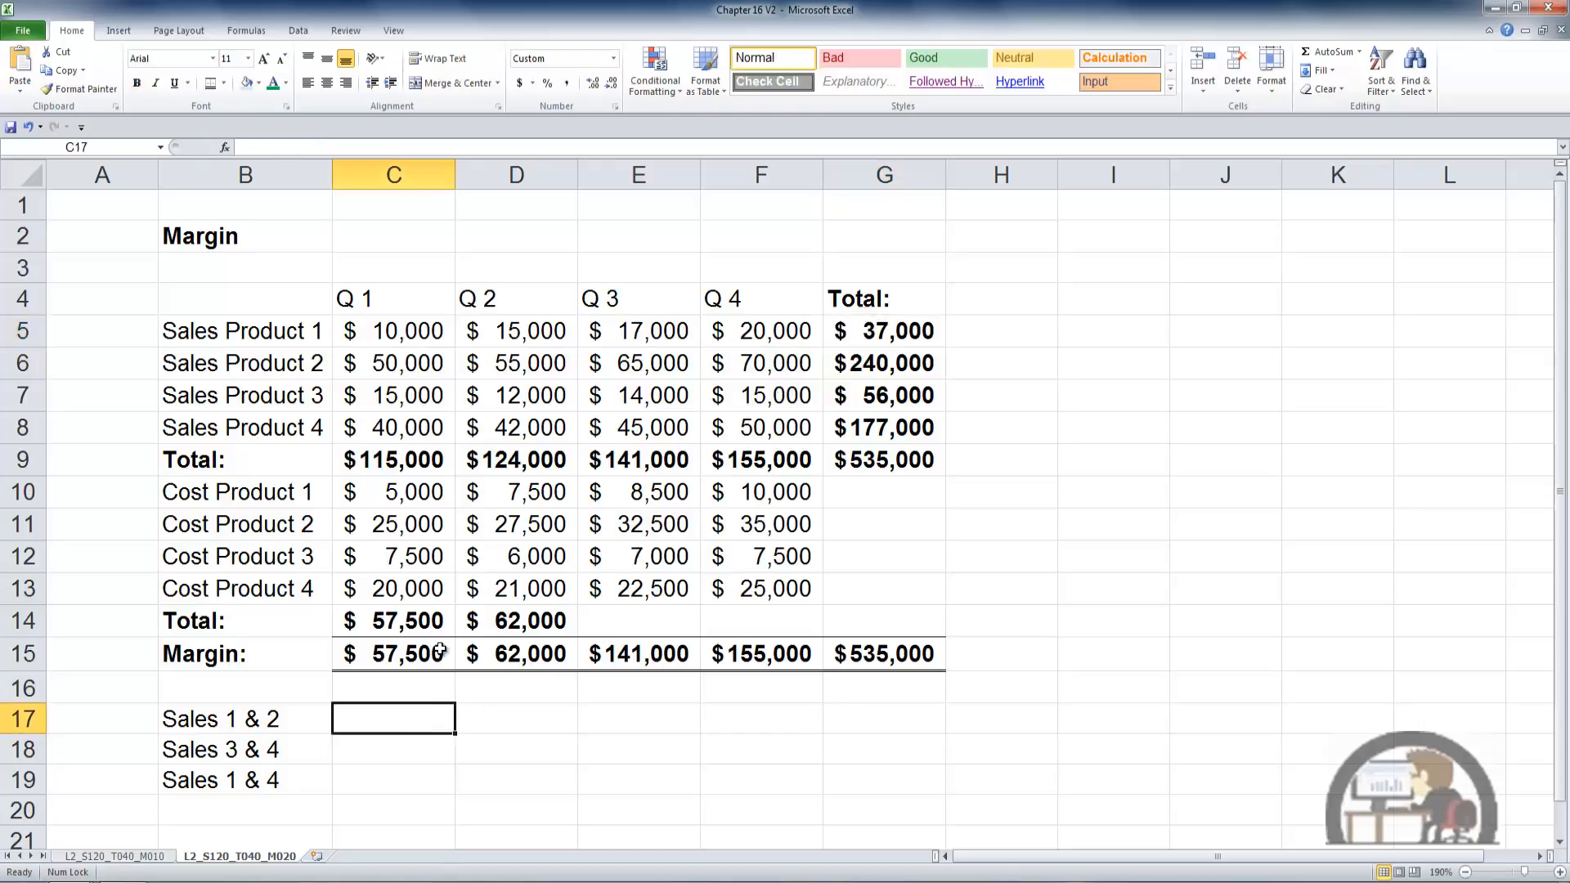
left_click(1311, 55)
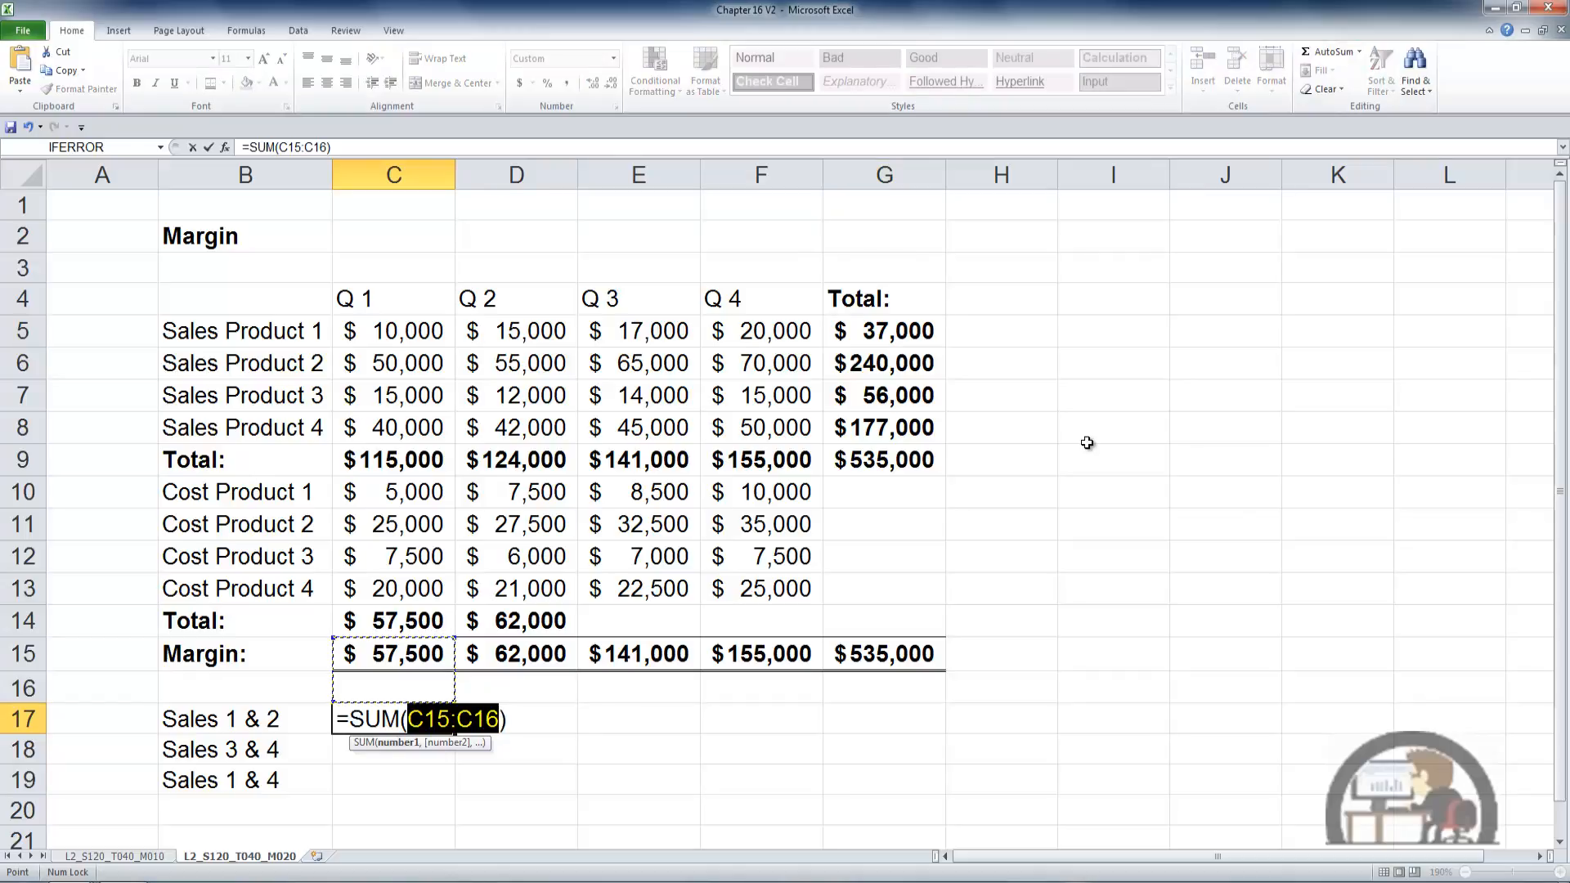
left_click(421, 338)
left_click_drag(421, 337, 495, 420)
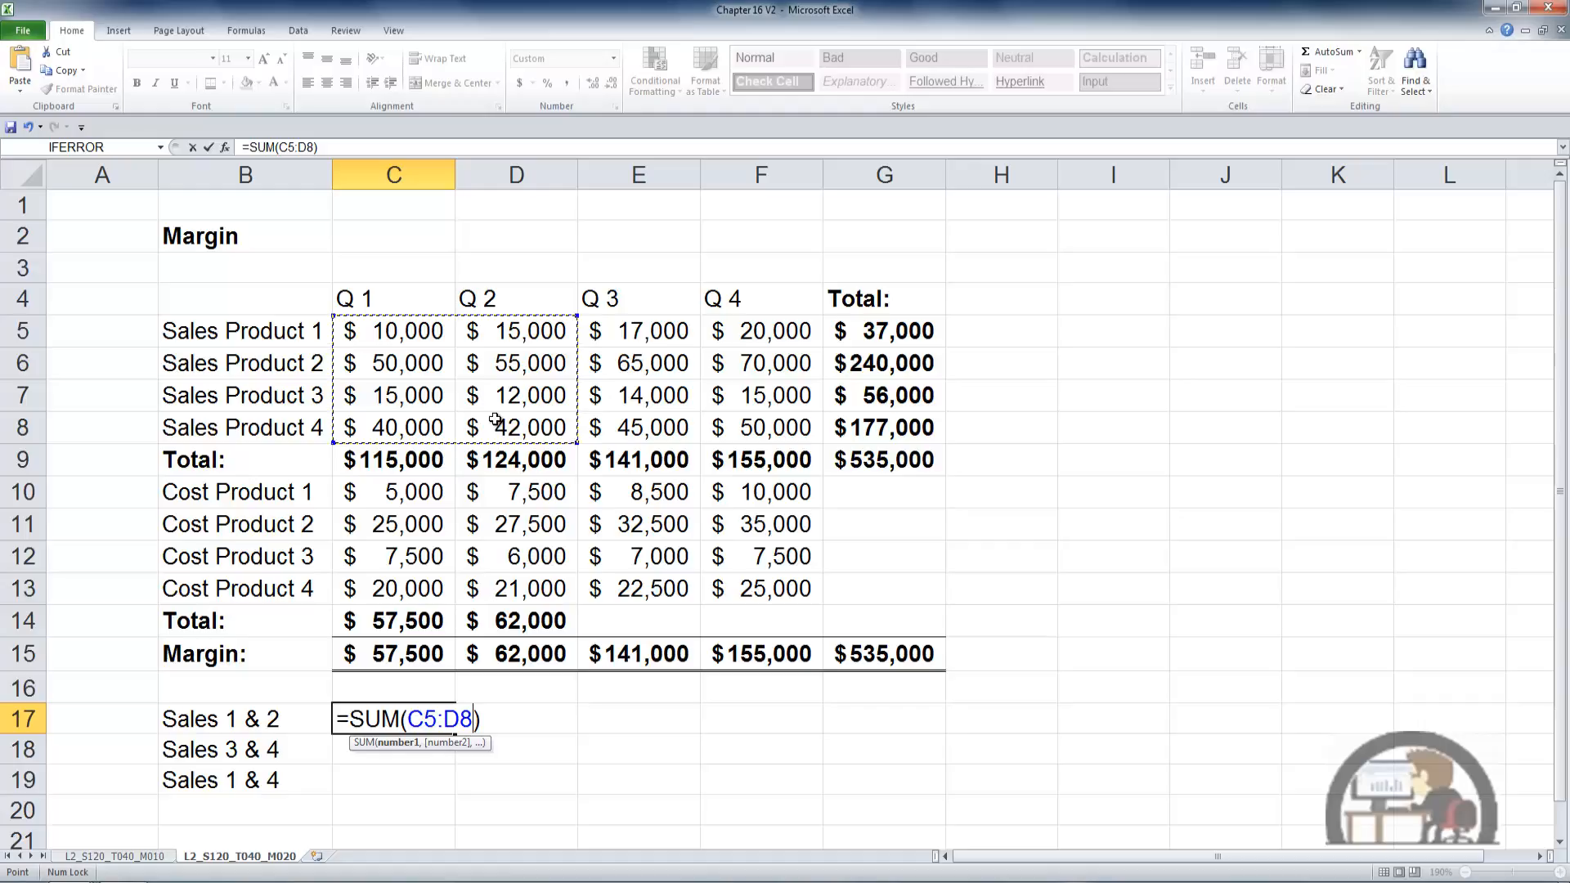
key("ctrl+Return")
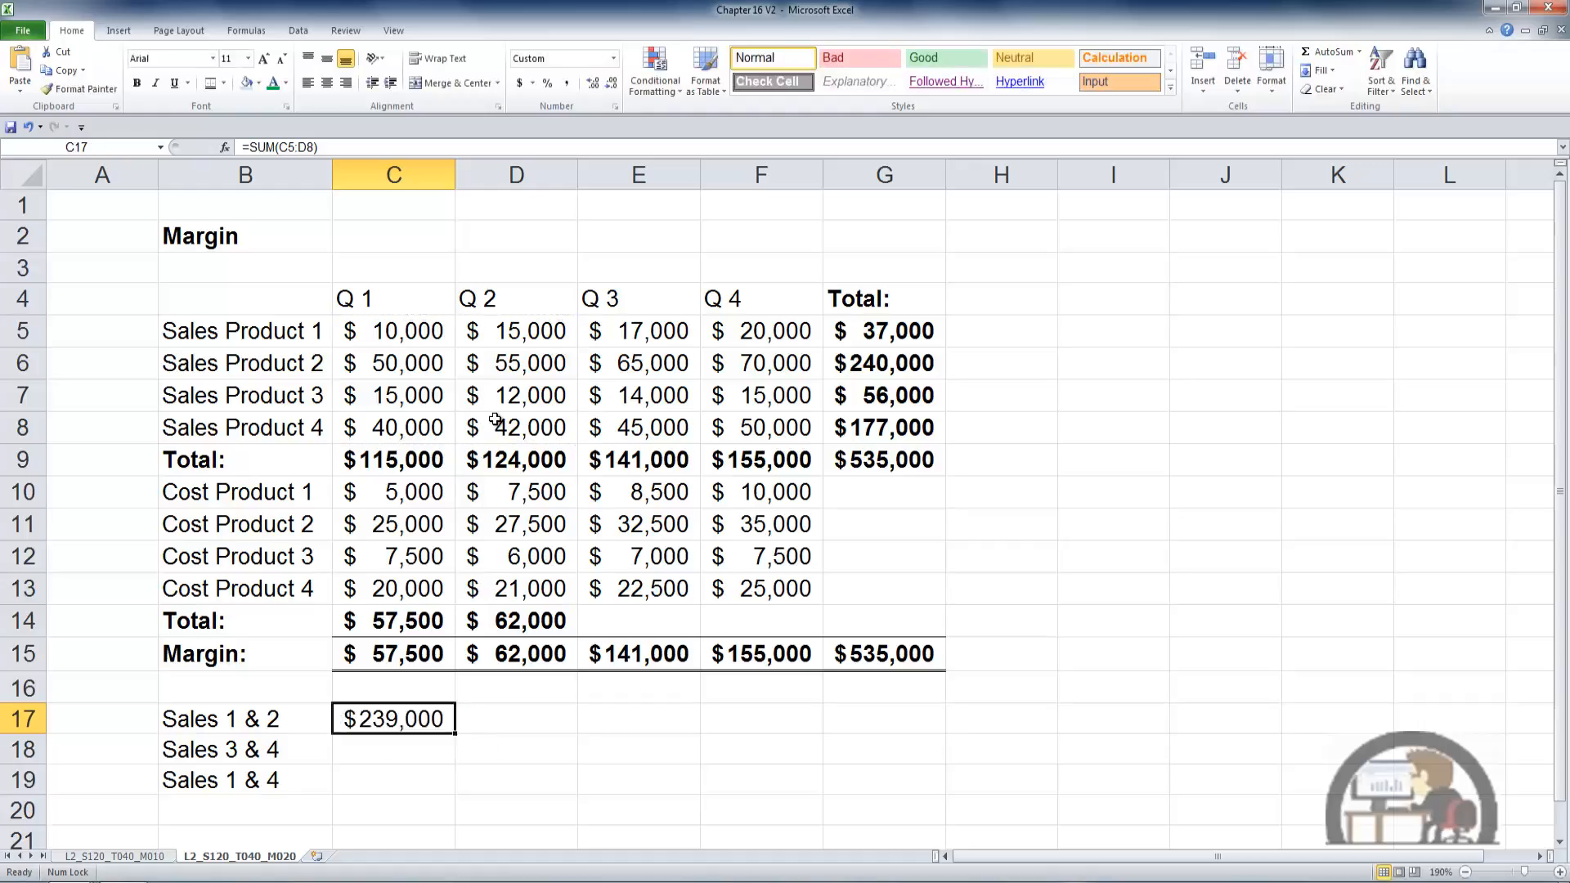
- Sum the separate Q 3 and Q 4 sales ranges in C18 for Sales 3 & 4 as =SUM(E5:E8,F5:F8)
key("Down")
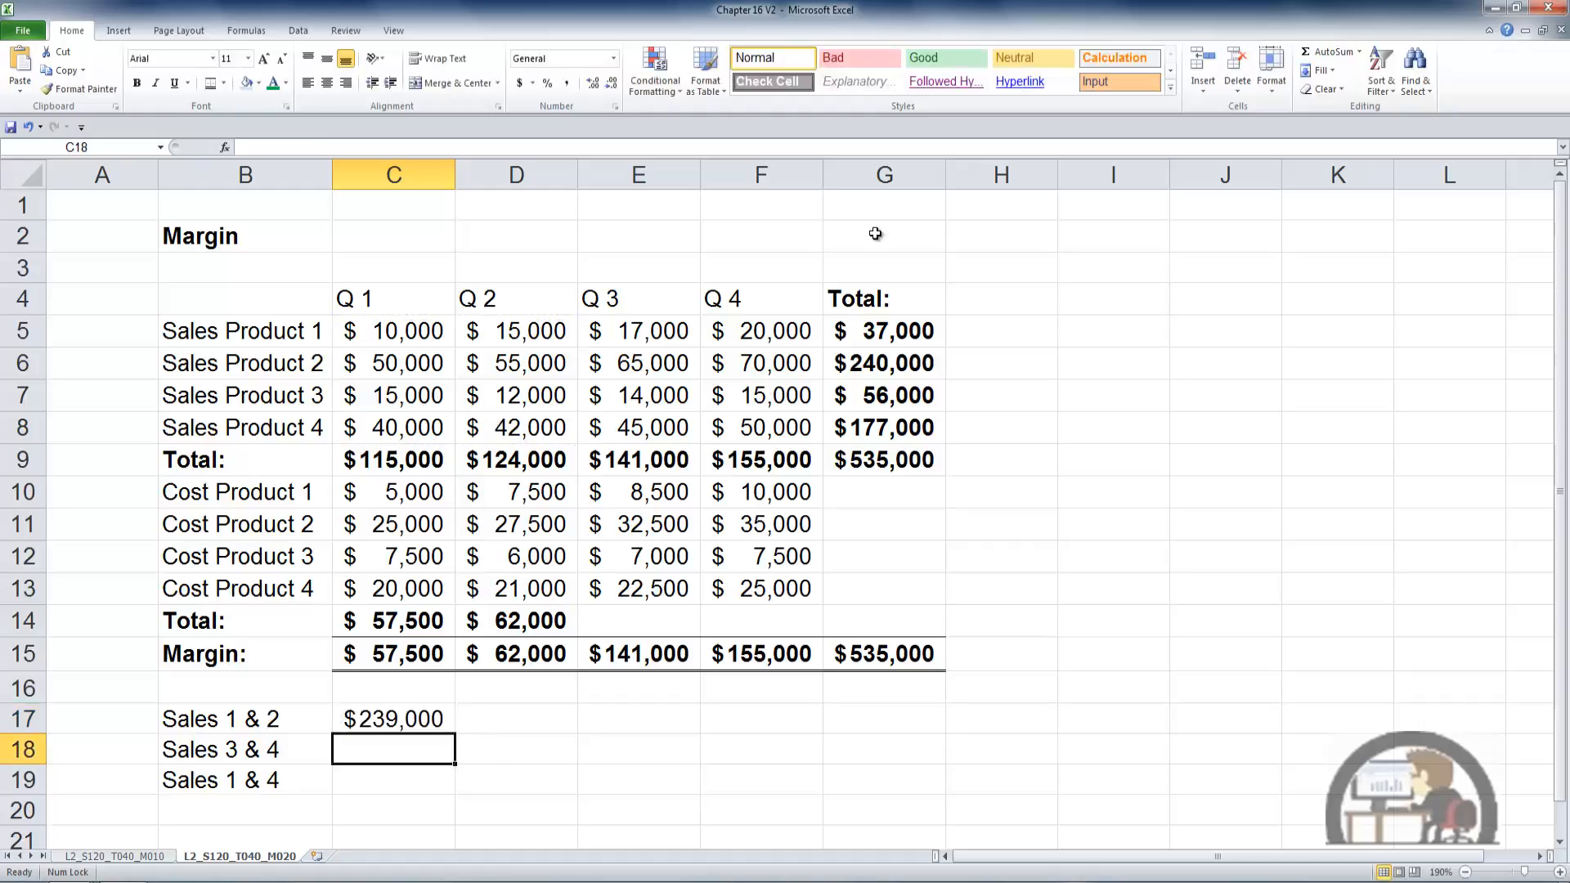
left_click(1322, 51)
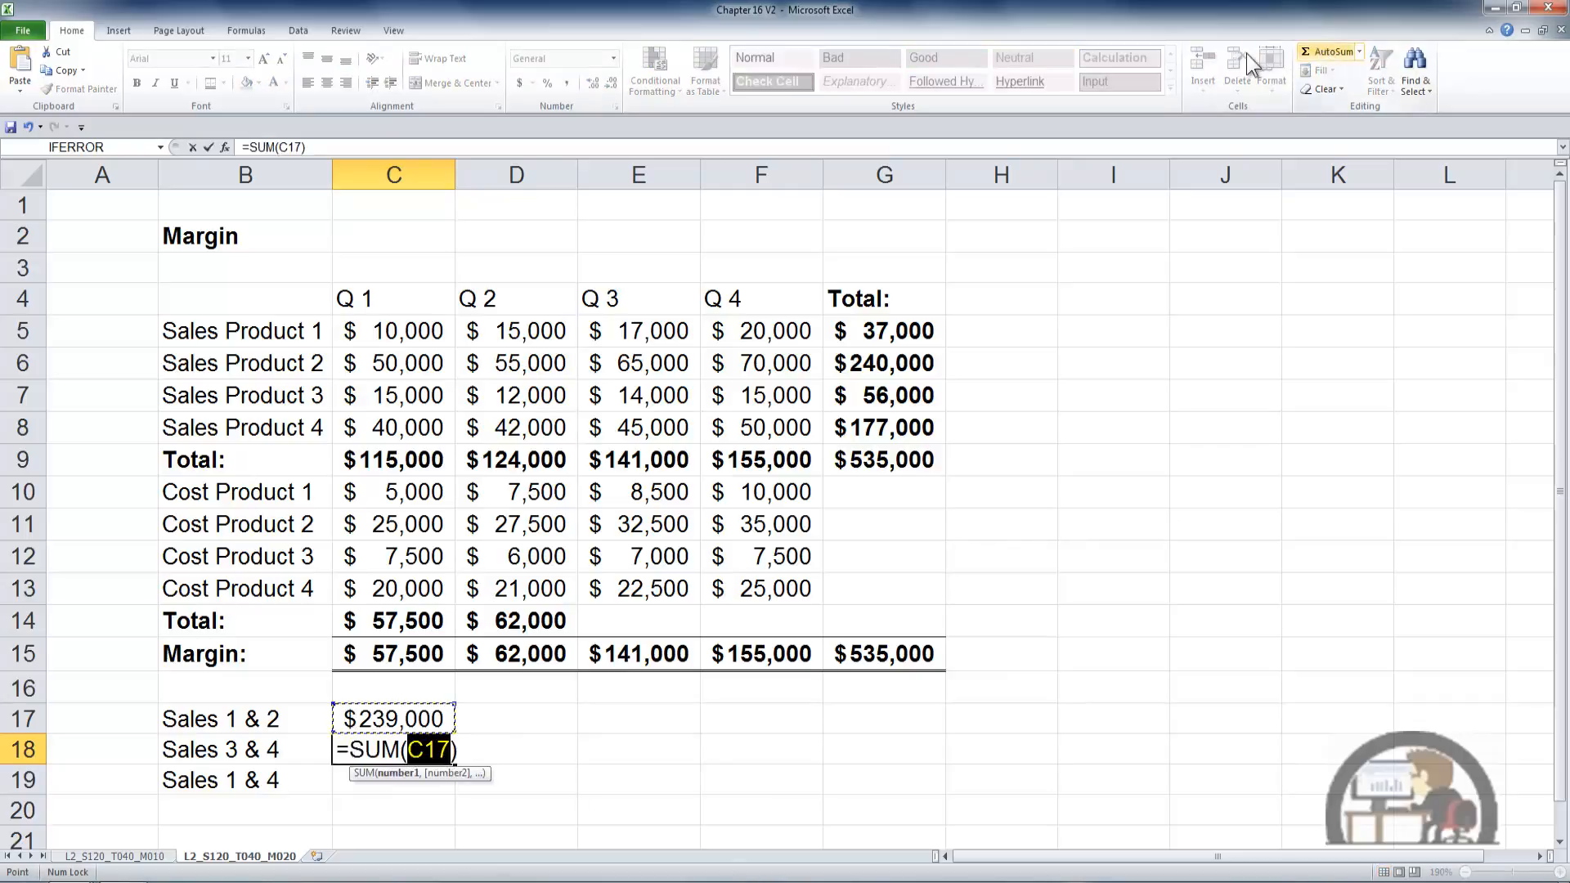
left_click_drag(672, 330, 676, 423)
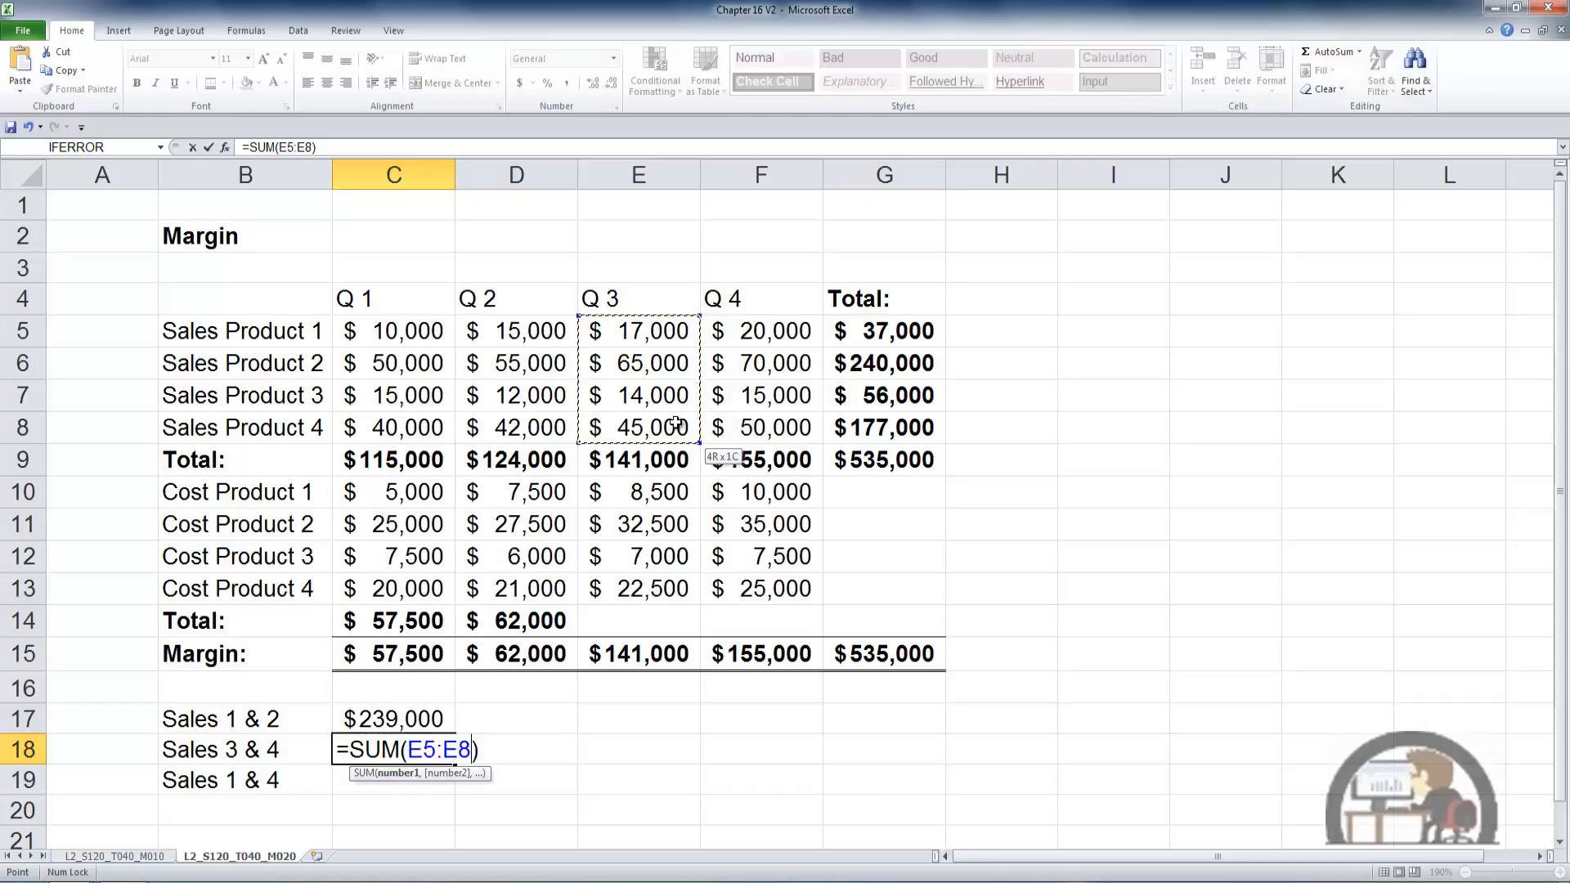
key("ctrl")
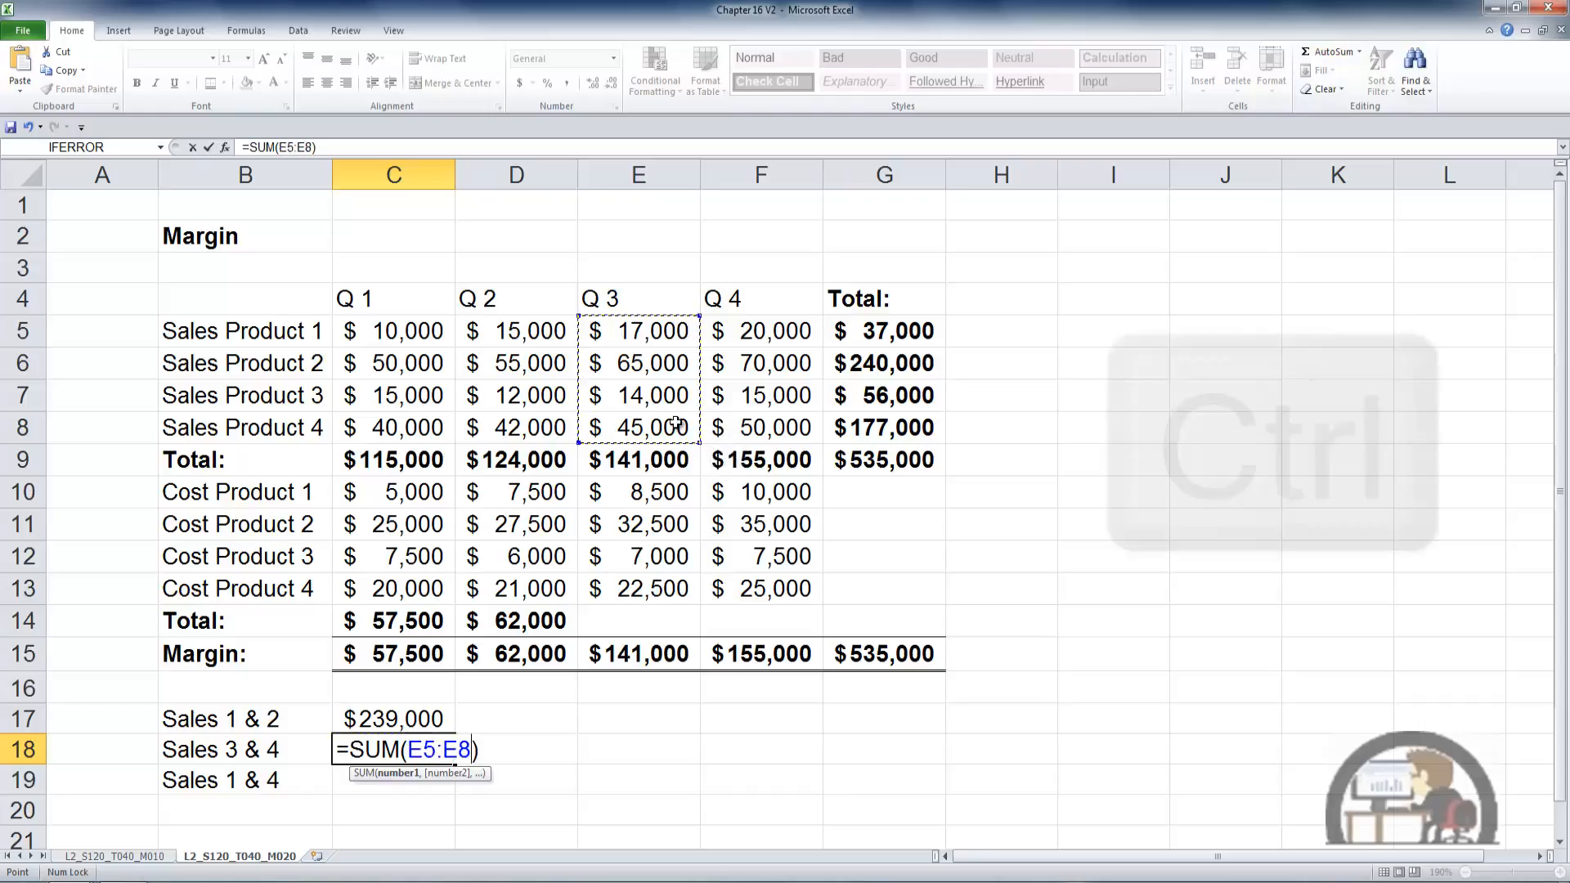
left_click_drag(747, 331, 753, 420)
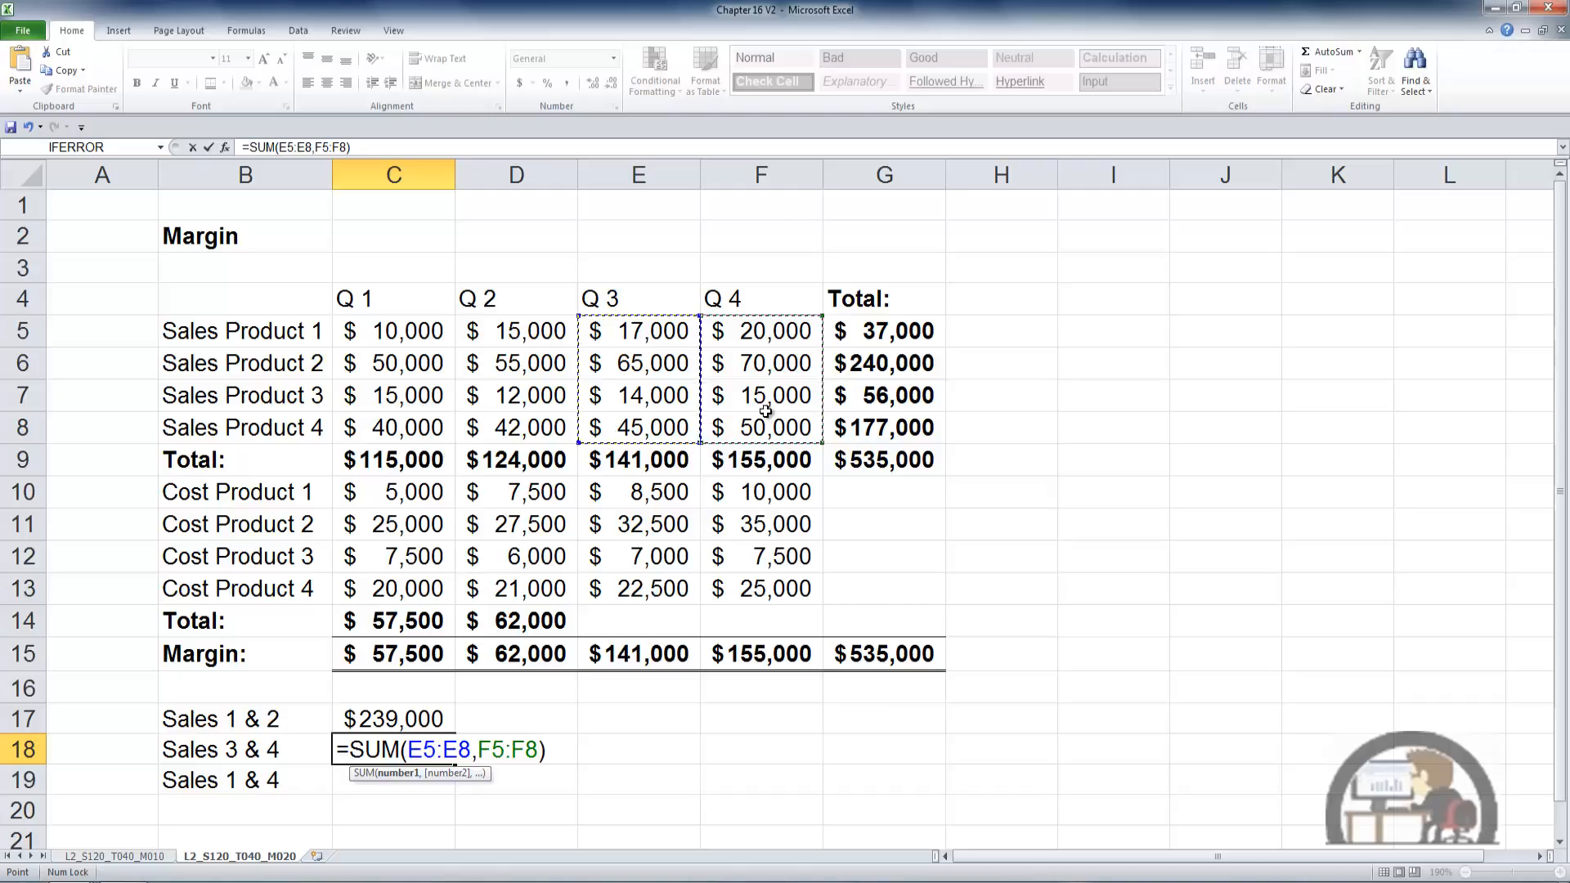
key("ctrl+Return")
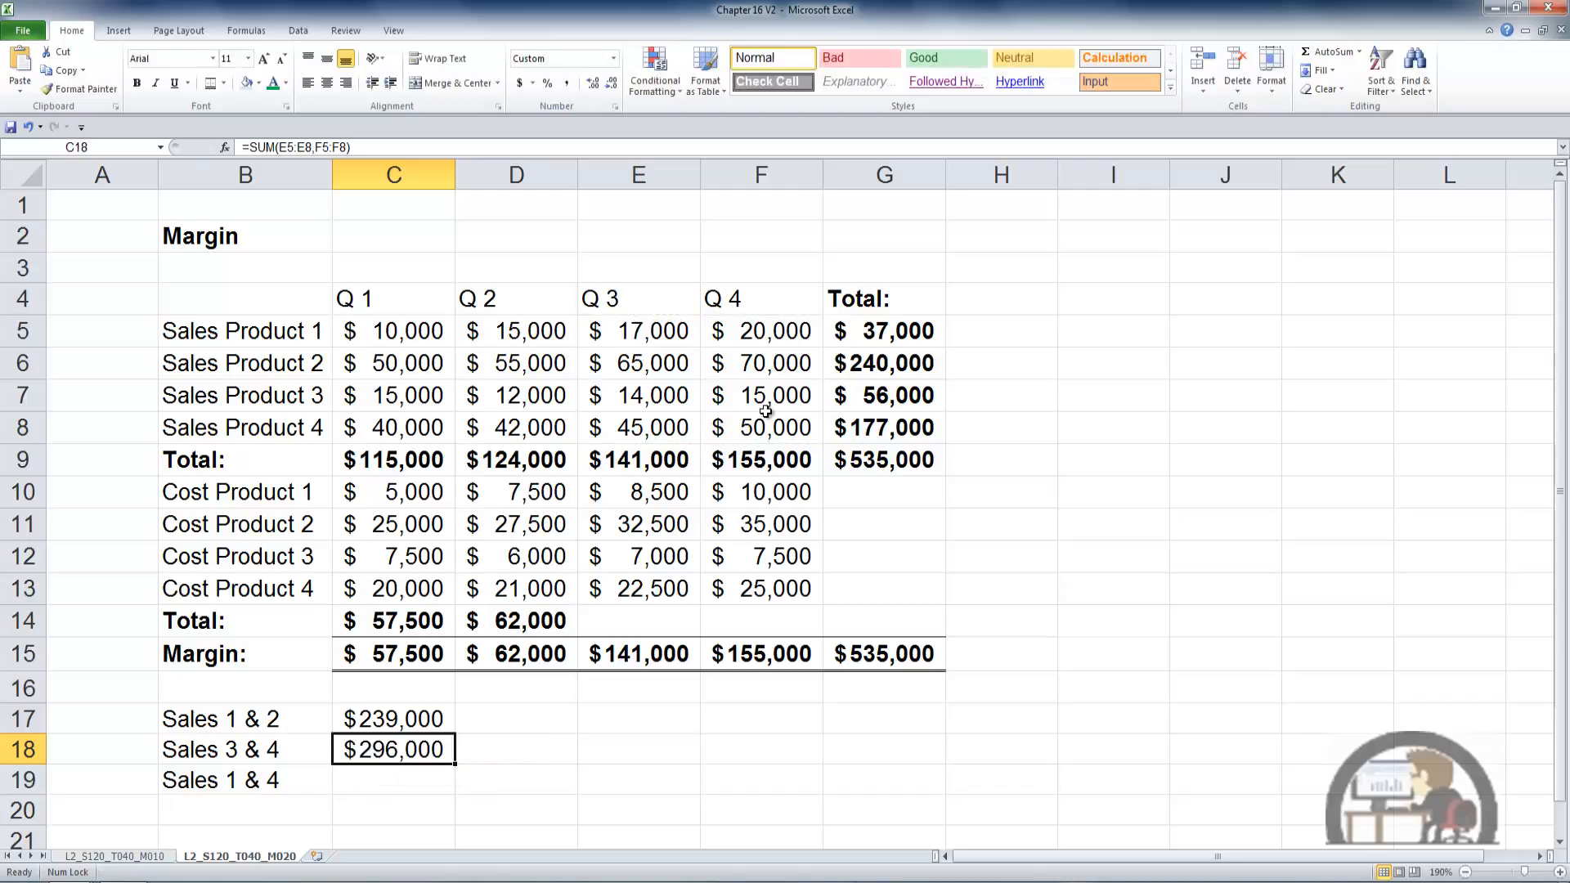
- Sum the separate Q 1 and Q 4 sales ranges in C19 for Sales 1 & 4 as =SUM(C5:C8,F5:F8)
key("Down")
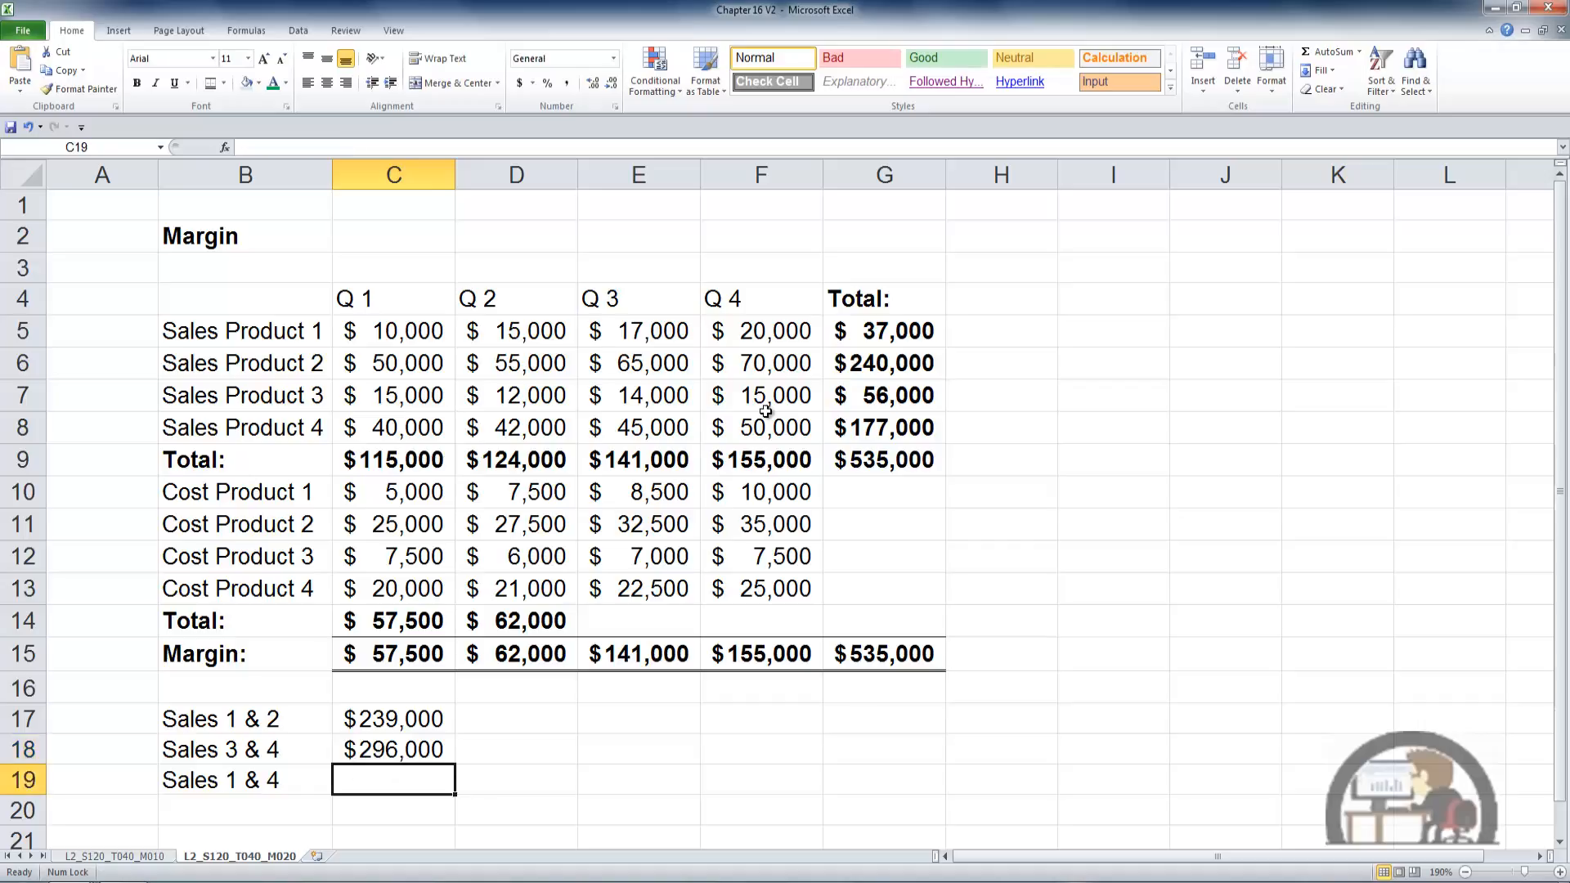
type("=SUM(")
key("Up")
type(")")
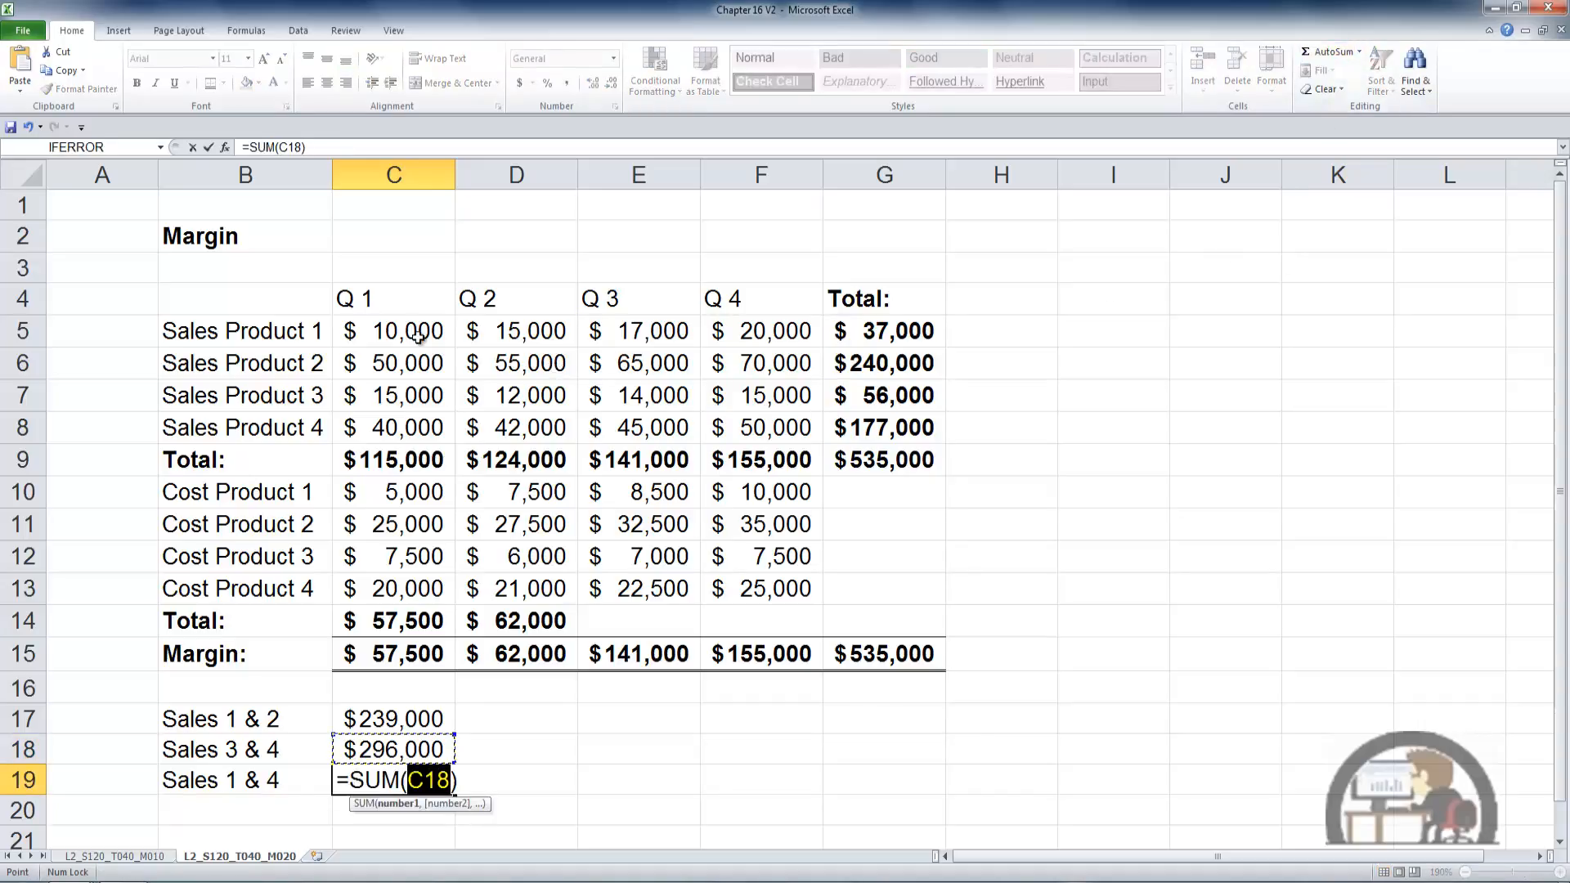
left_click_drag(418, 336, 409, 427)
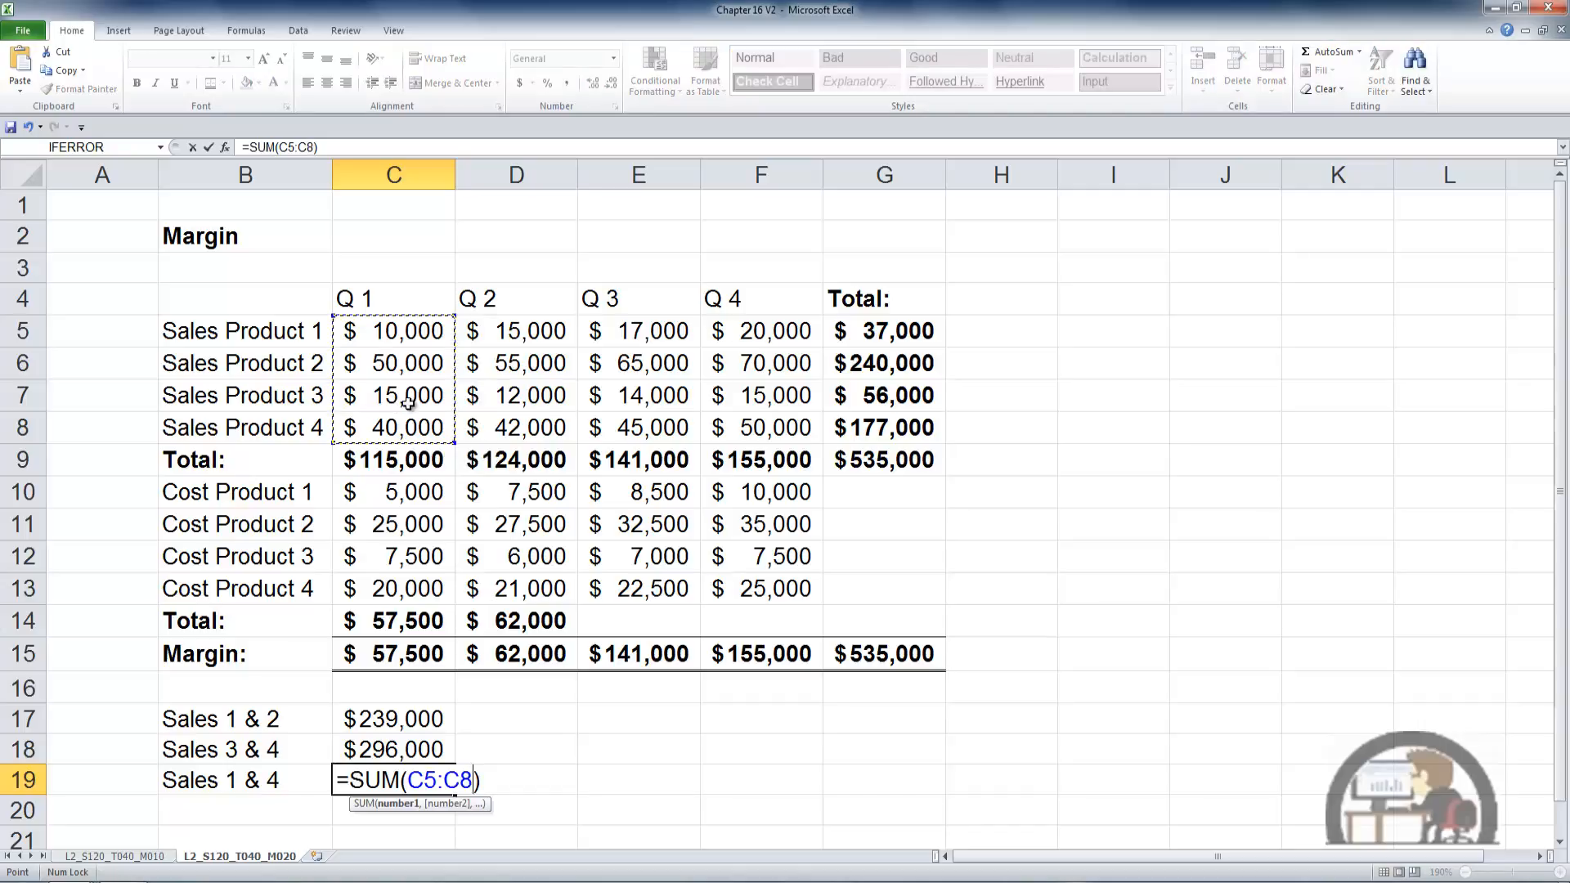
key("ctrl")
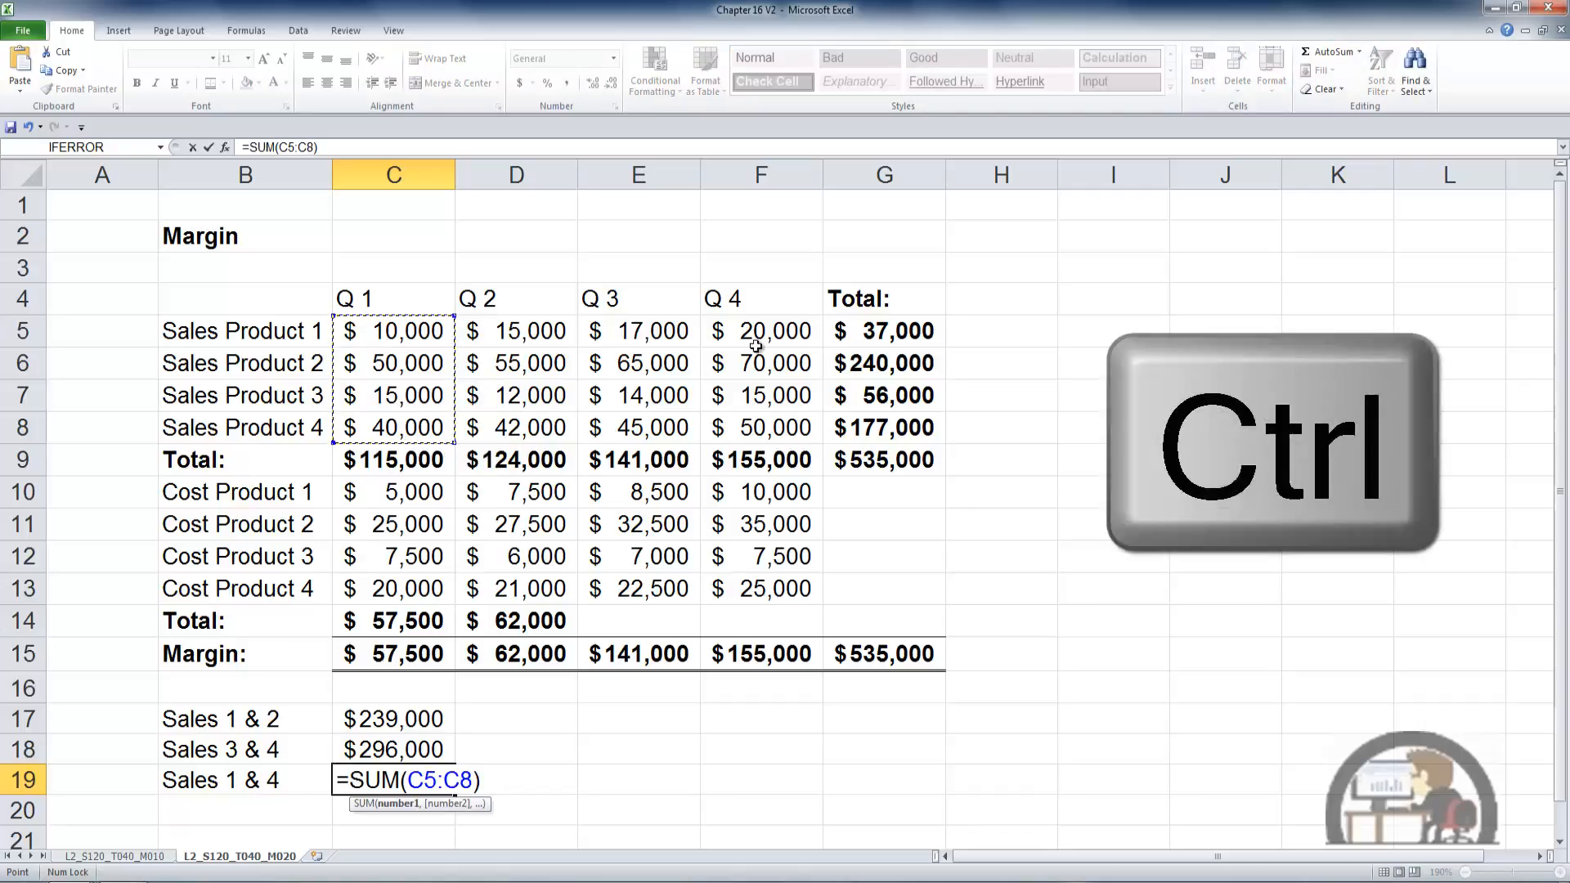
left_click_drag(755, 346, 757, 422)
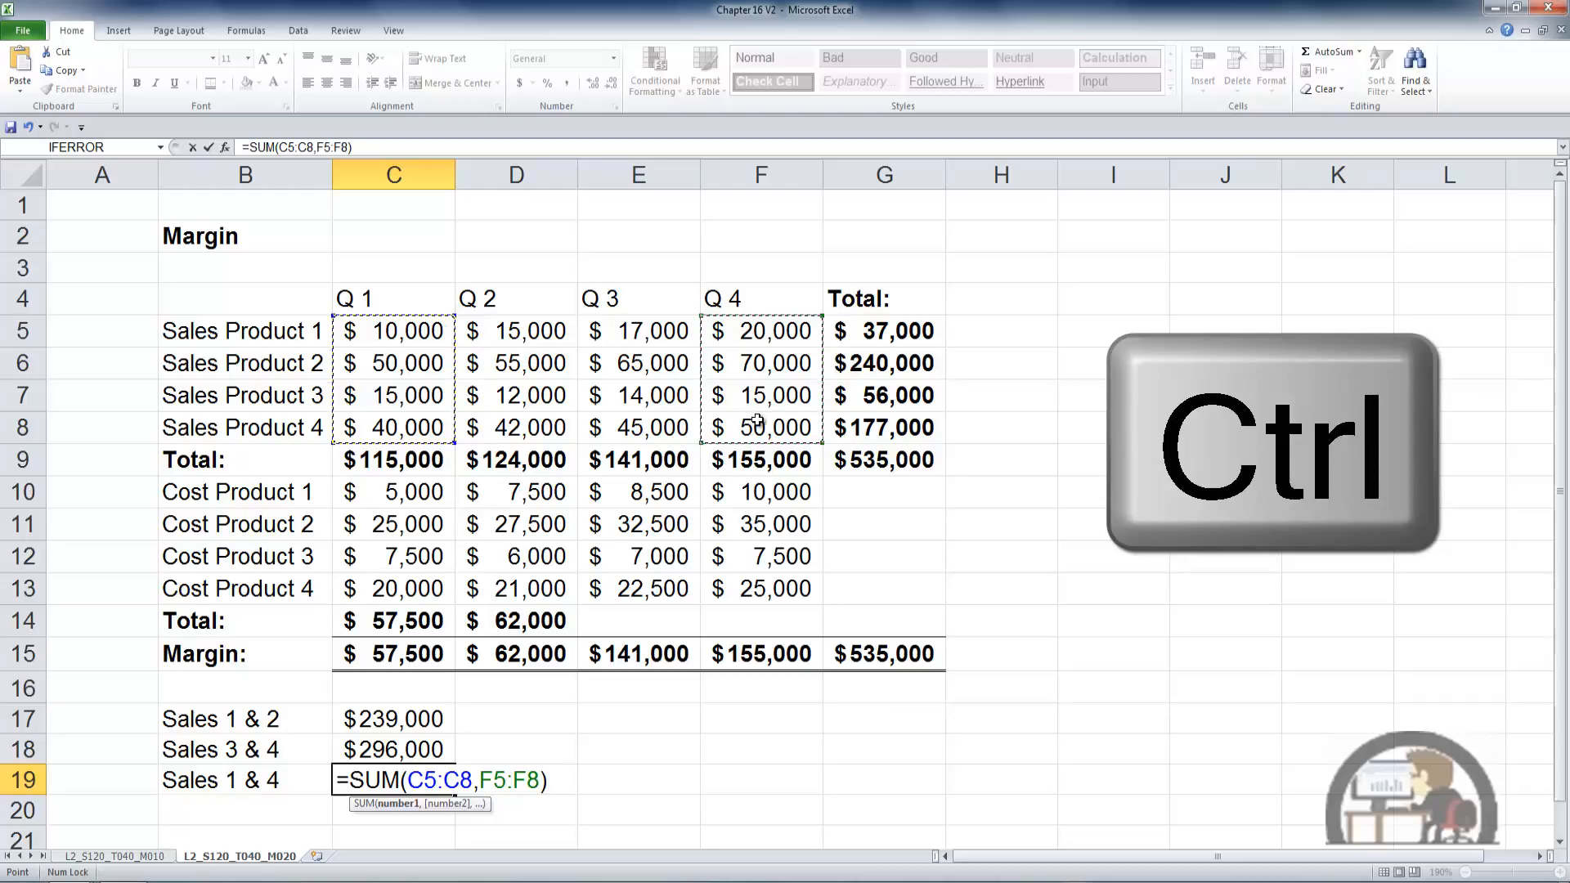
key("ctrl+Return")
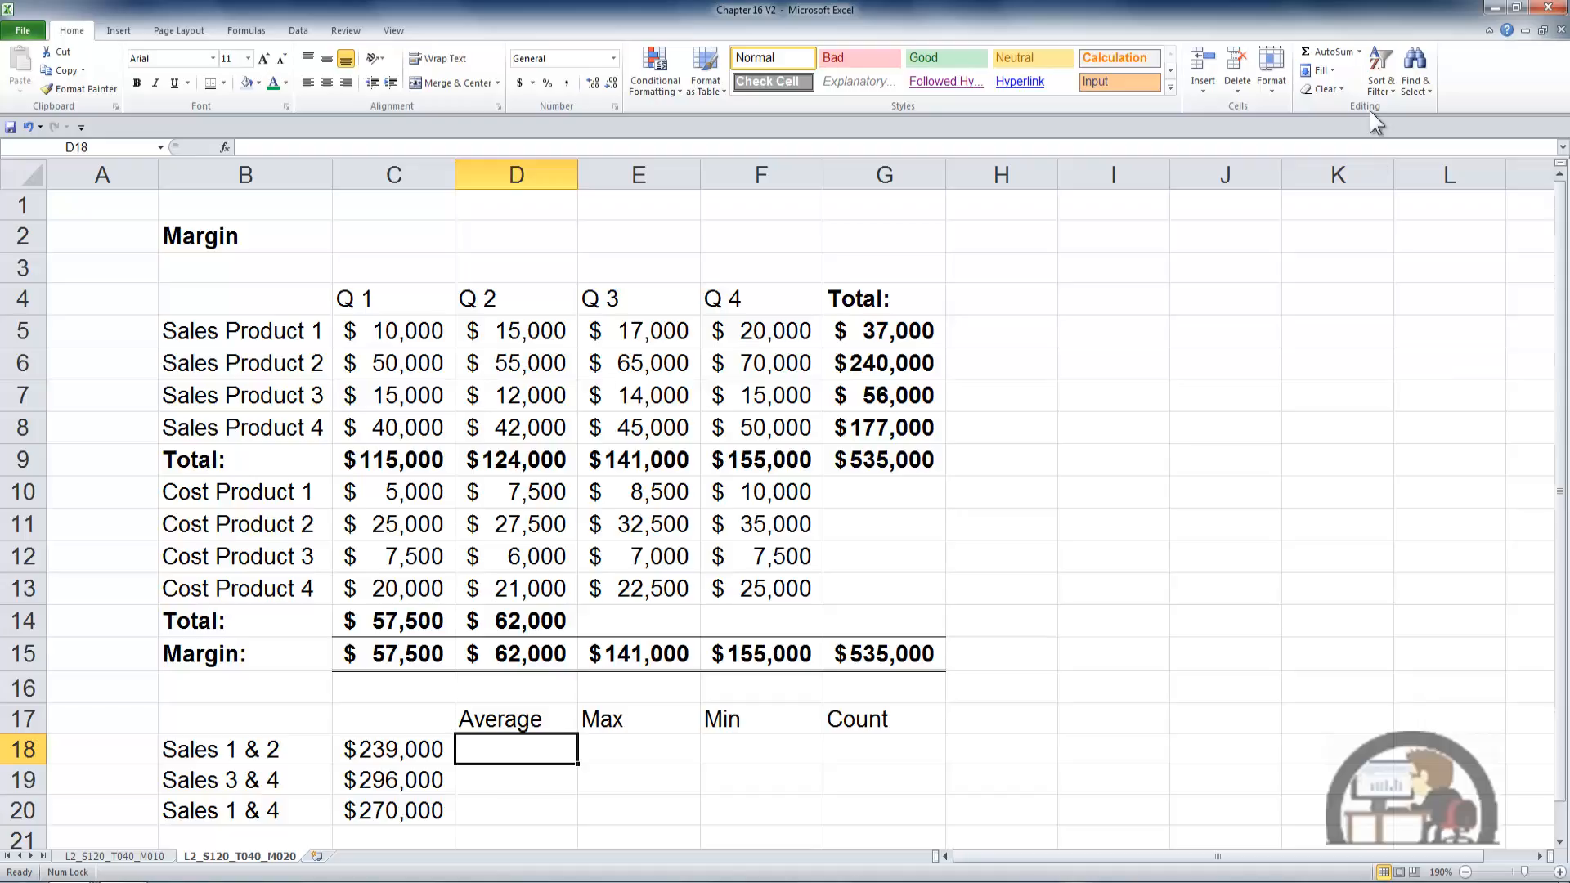
- Enter the average of the Q 1 and Q 2 sales in D18 as =AVERAGE(C5:D8)
left_click(1361, 51)
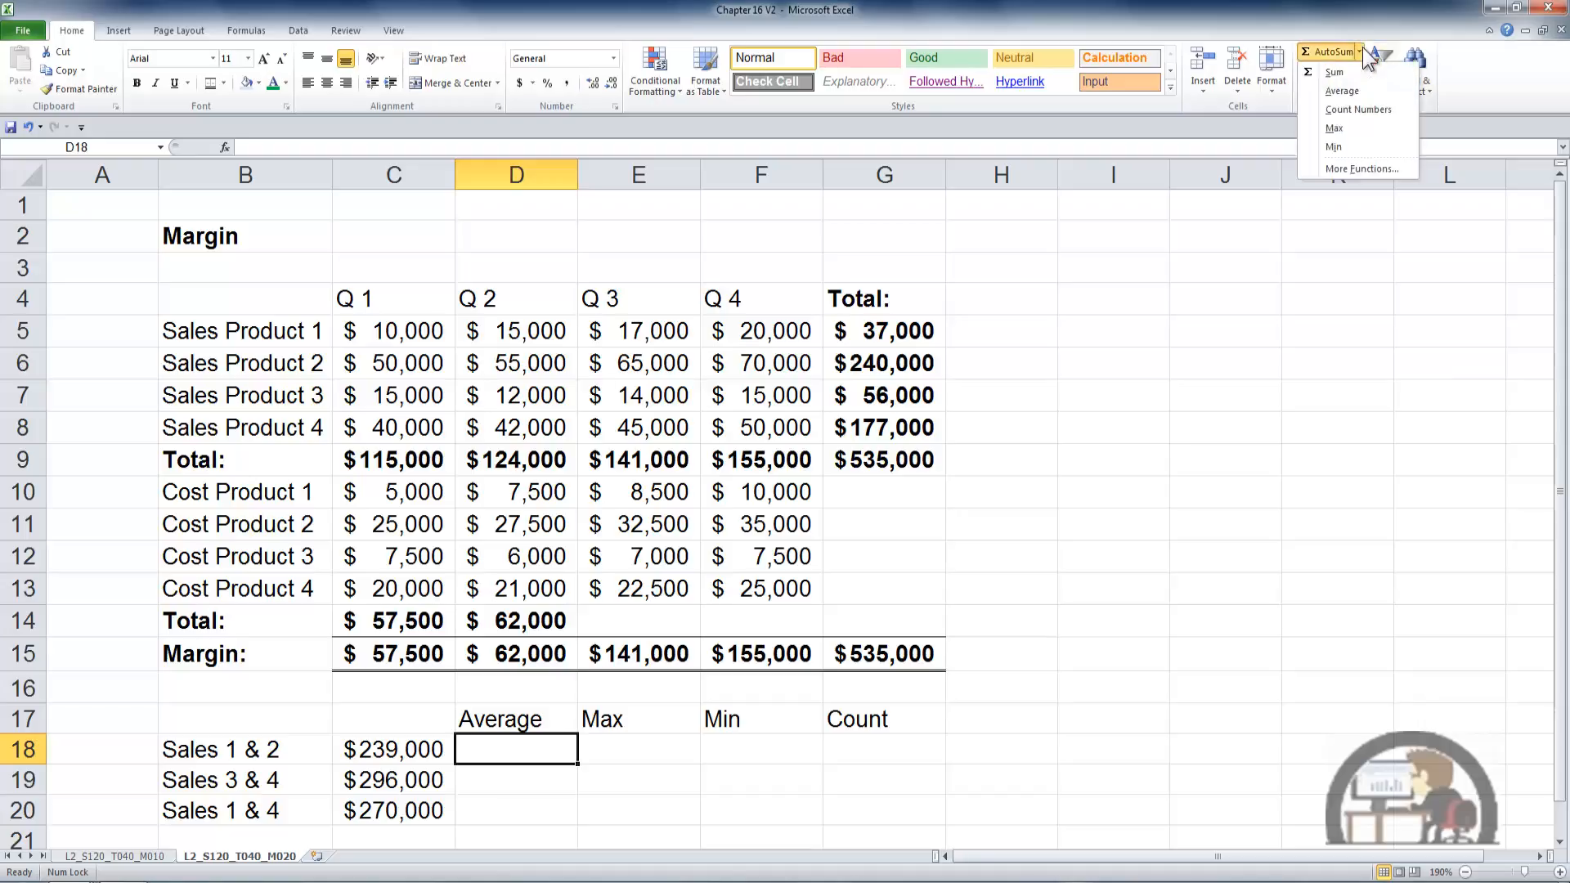
left_click(1351, 90)
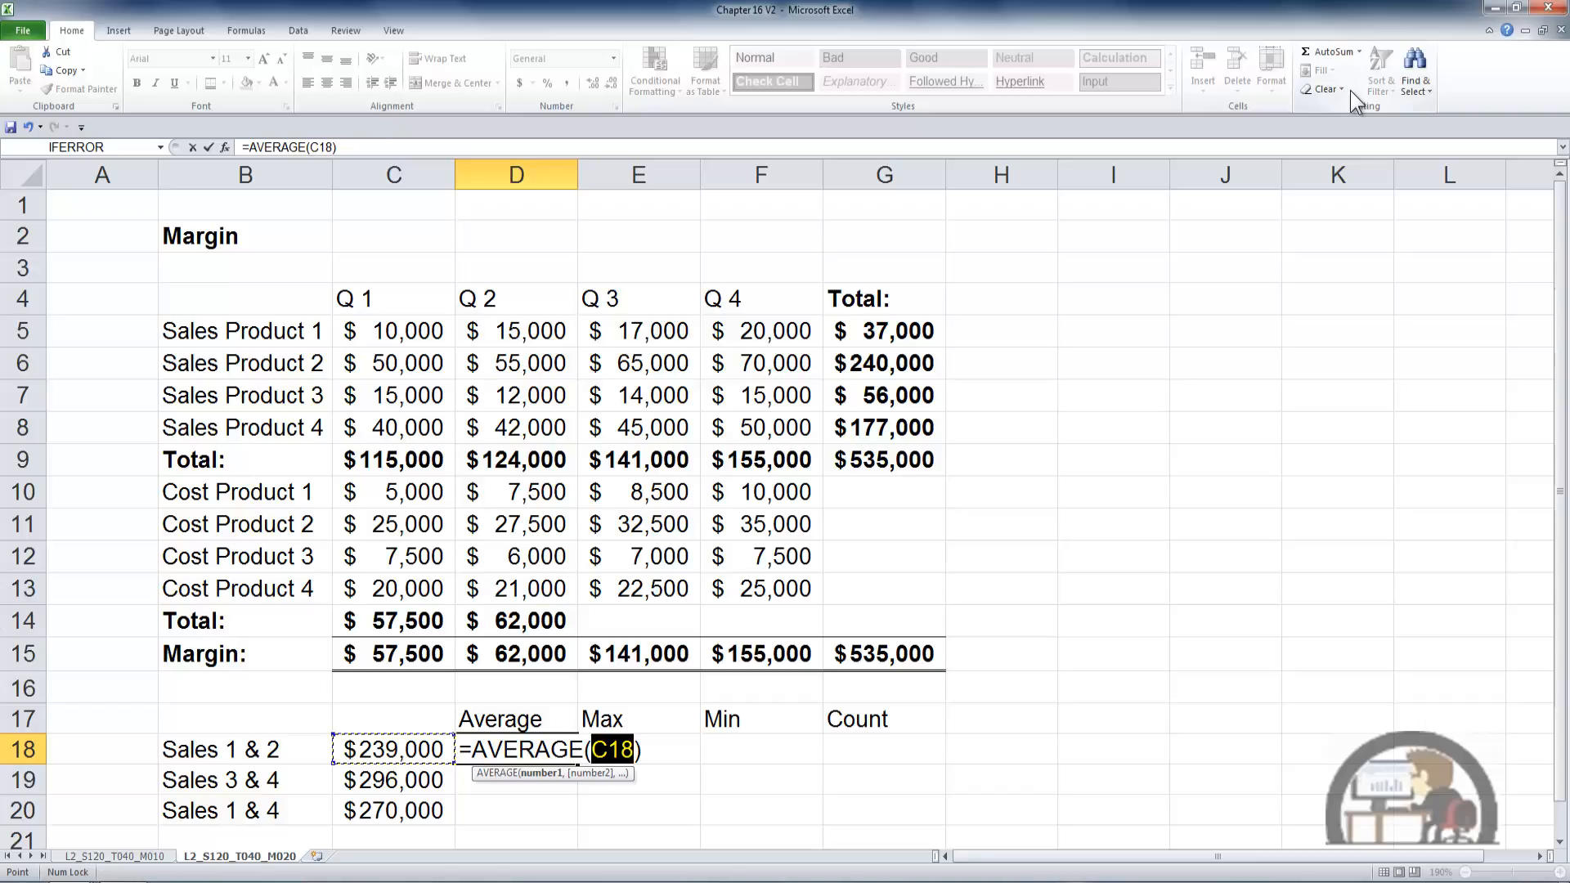
left_click_drag(433, 330, 526, 421)
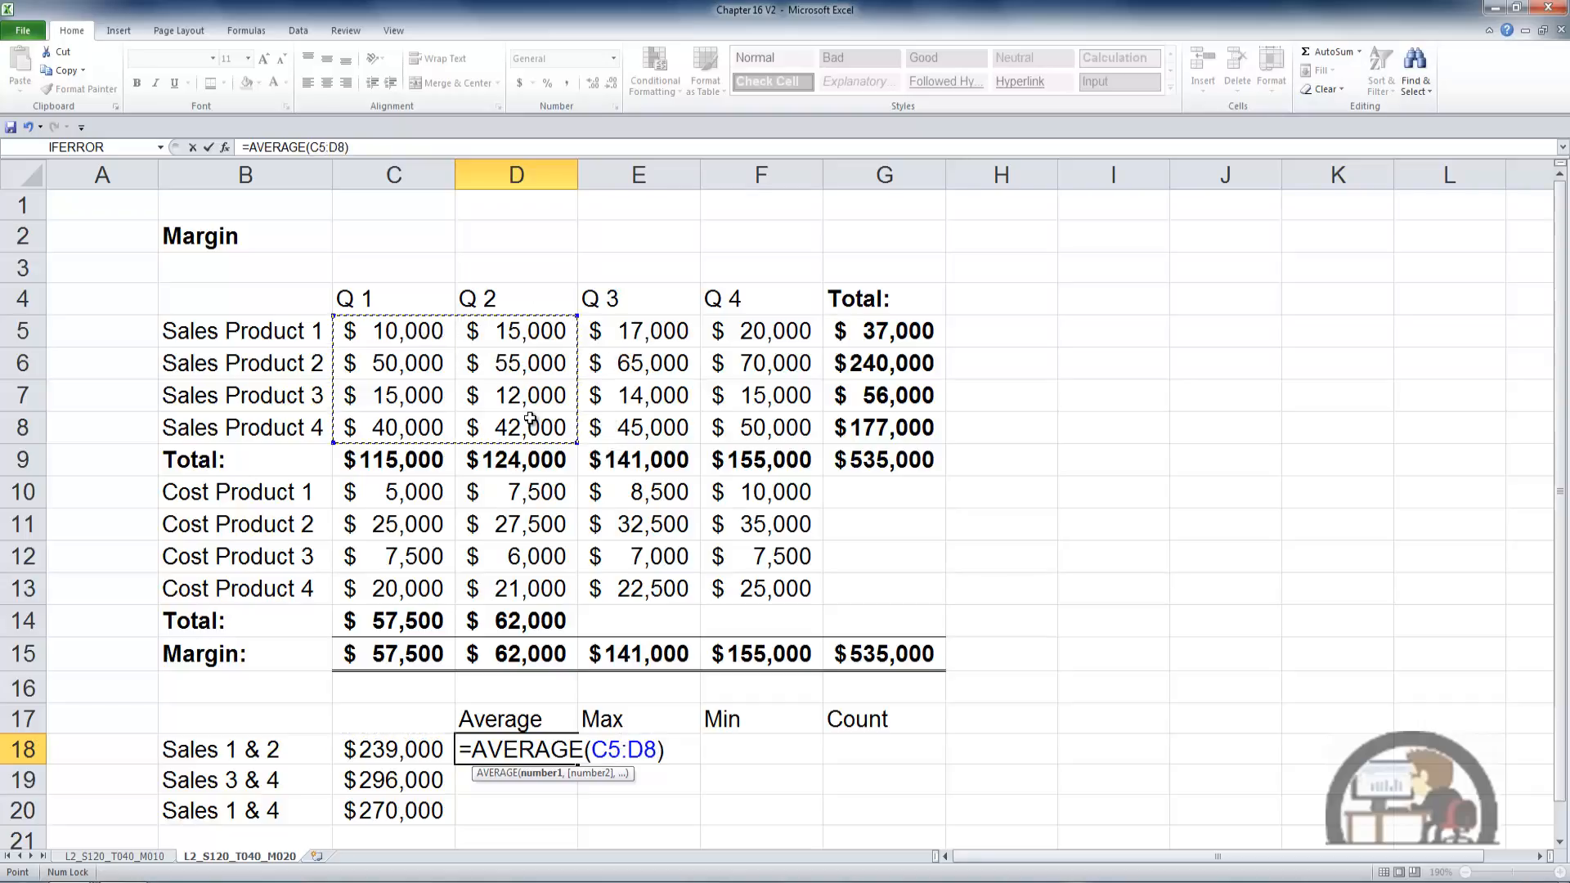
key("Return")
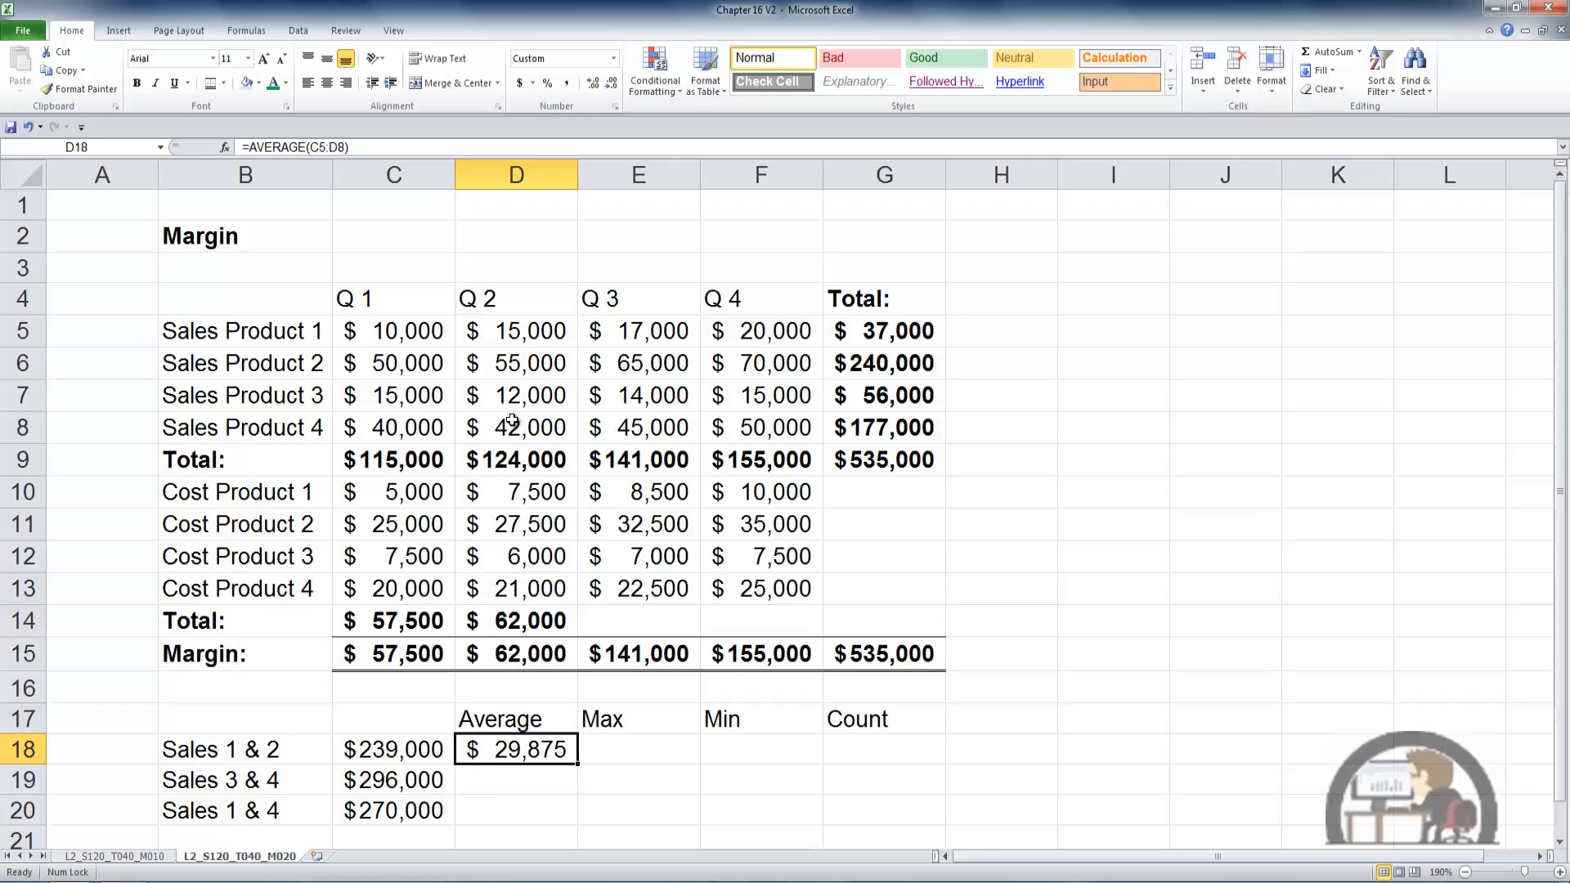
- Enter the maximum of the Q 1 and Q 2 sales in E18 as =MAX(C5:D8)
key("Right")
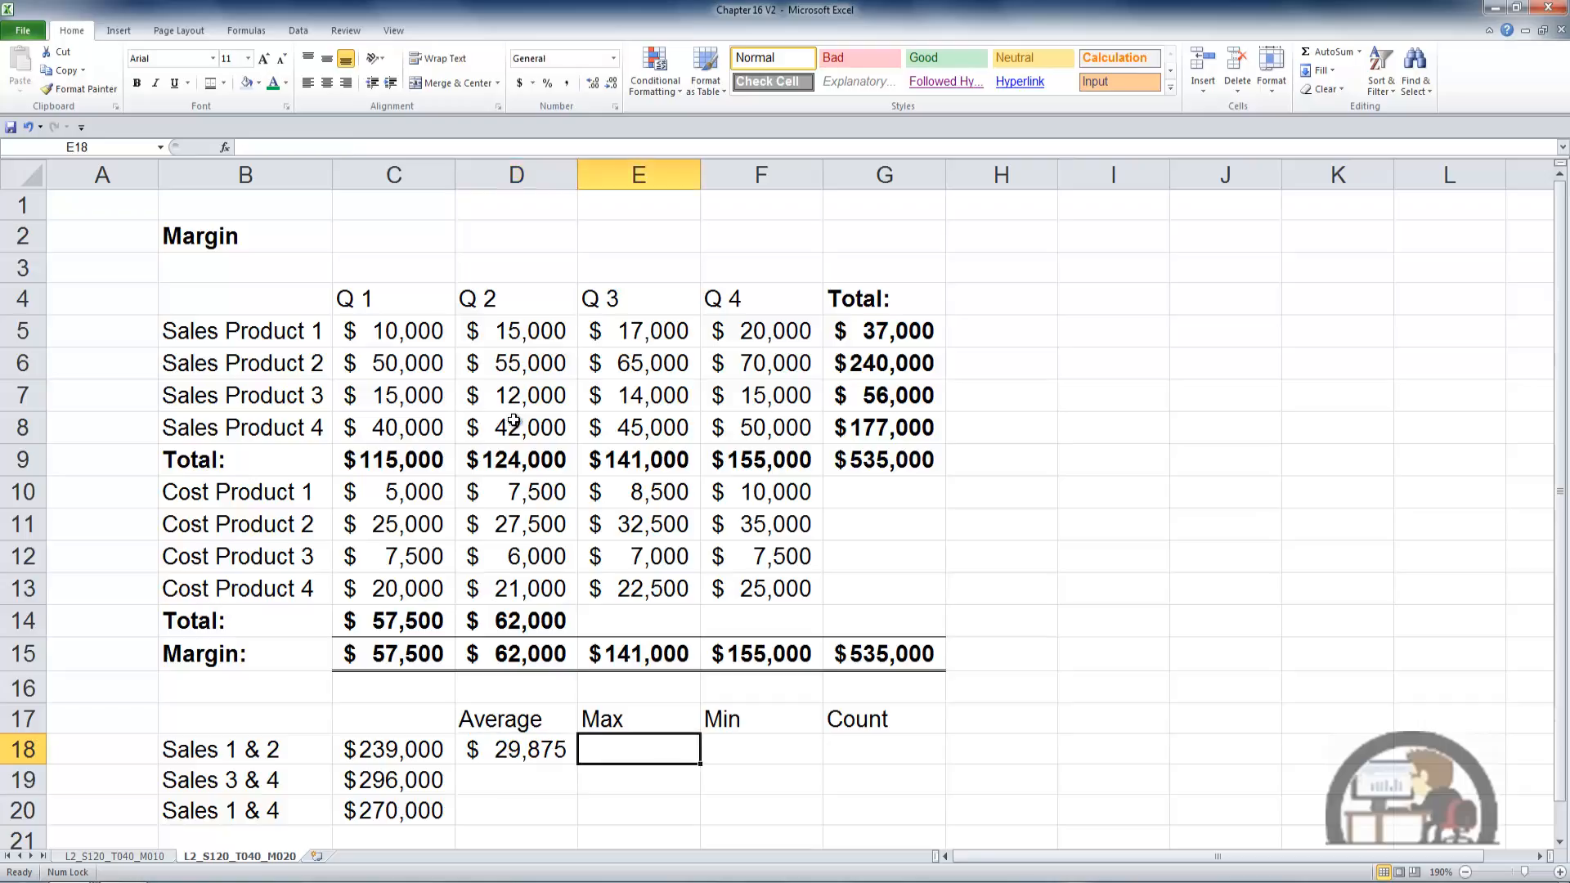
left_click(1361, 53)
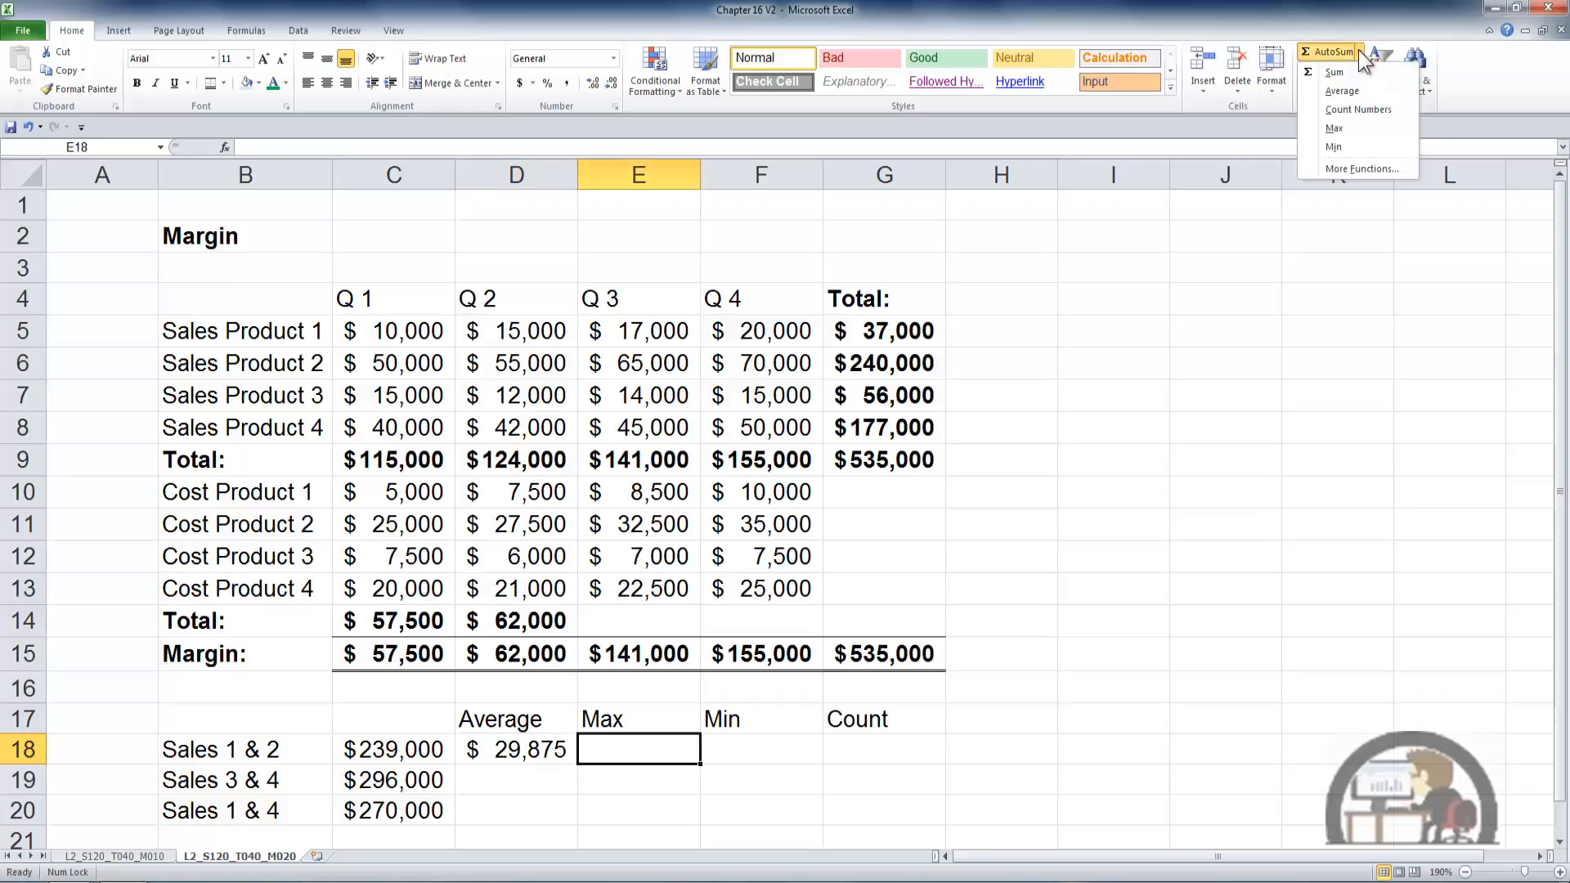
left_click(1341, 130)
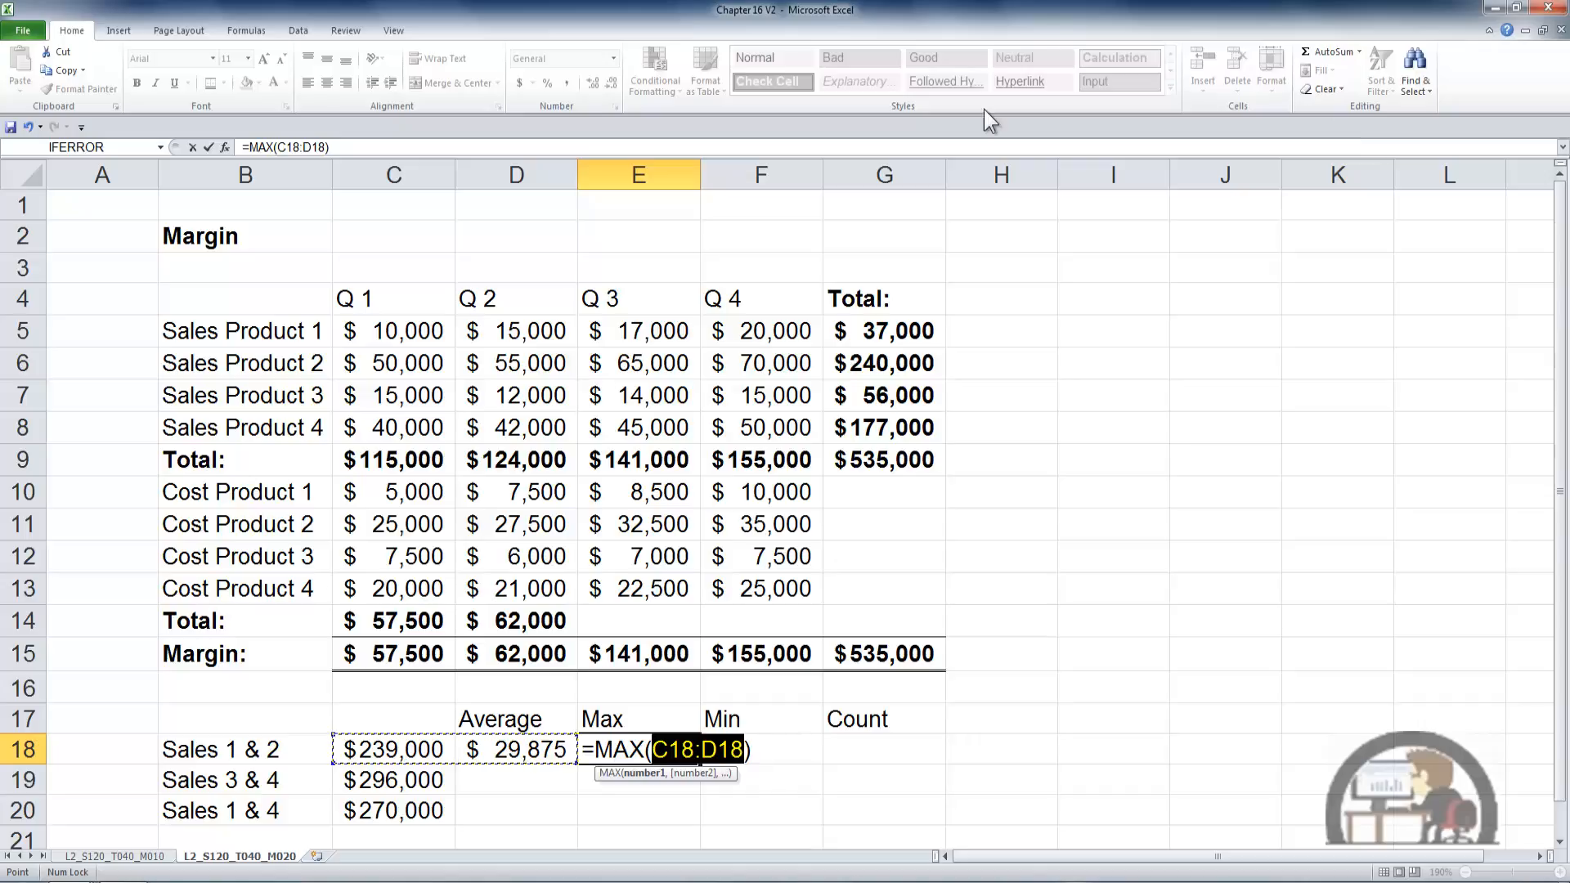
left_click(418, 328)
left_click_drag(418, 328, 540, 424)
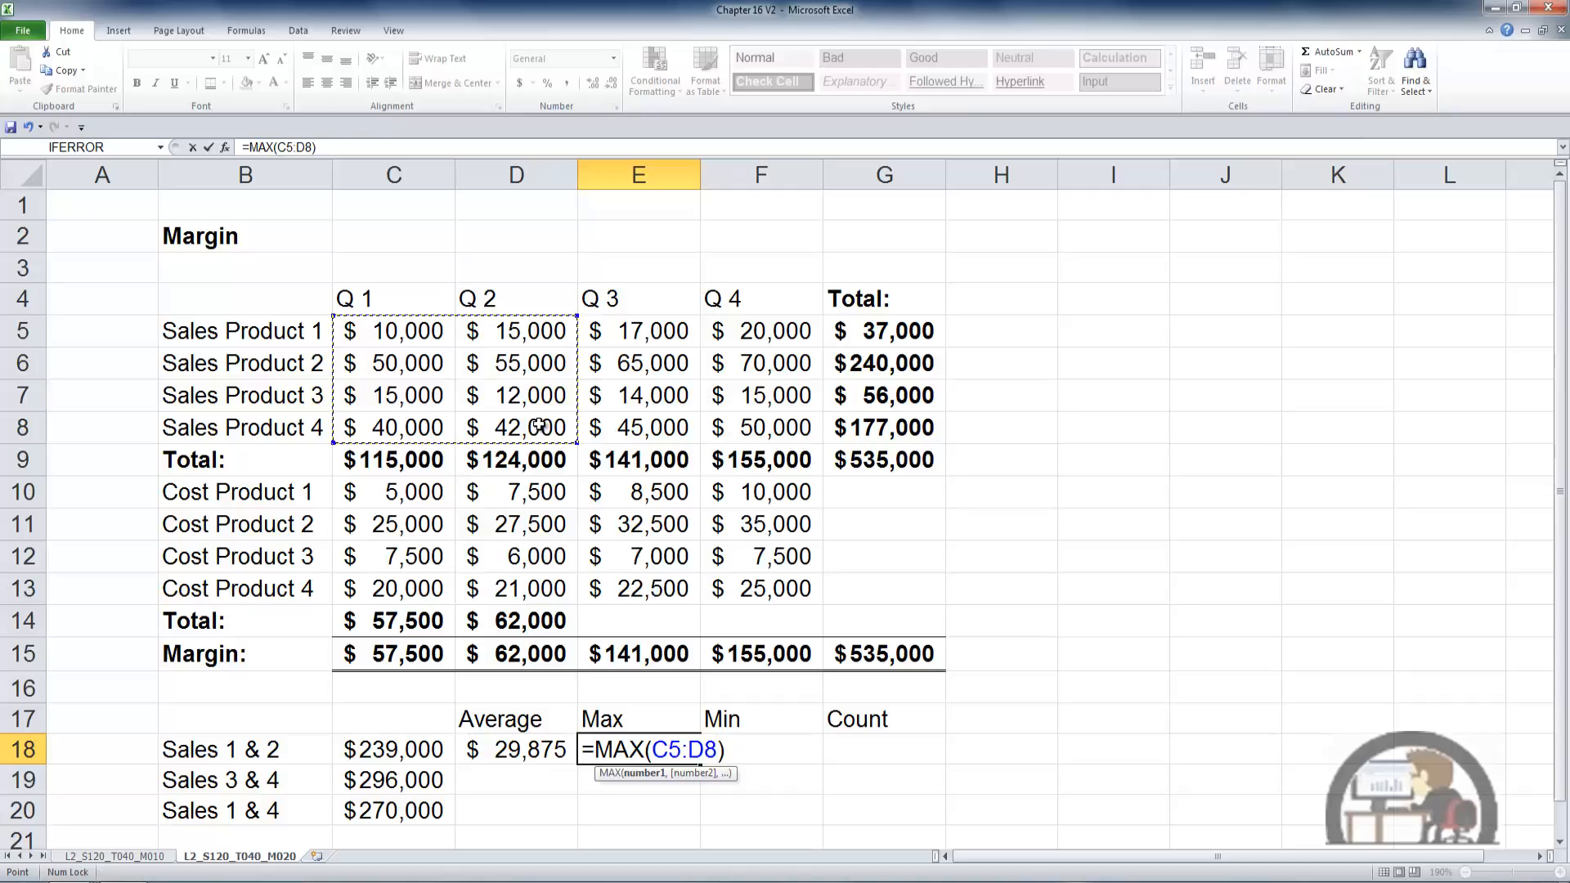
key("ctrl+Return")
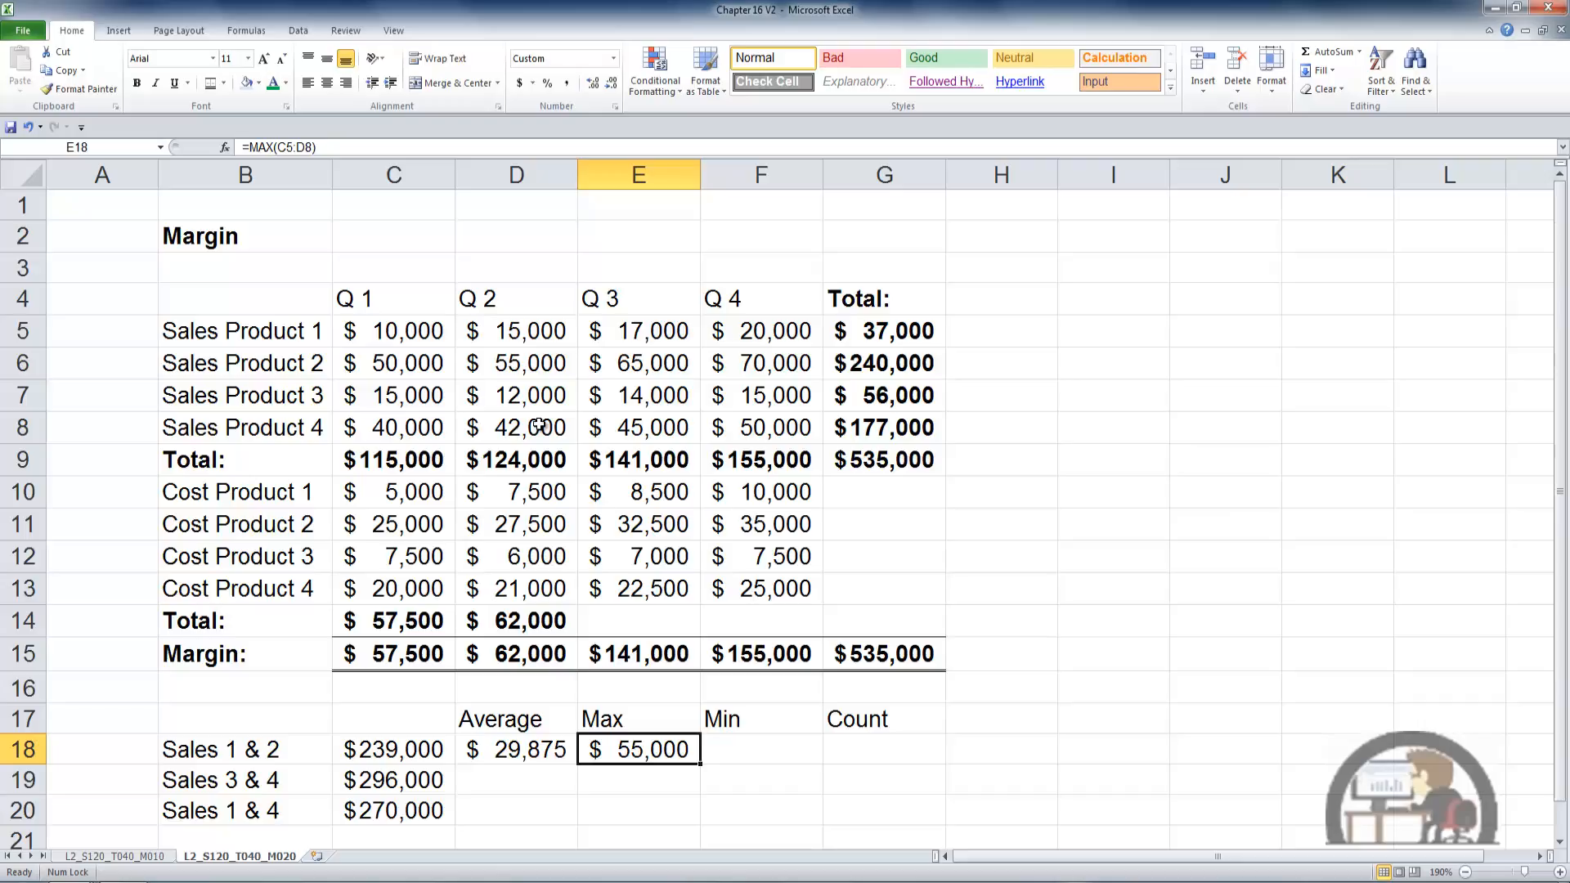
- Enter the minimum of the Q 1 and Q 2 sales in F18 as =MIN(C5:D8)
key("Tab")
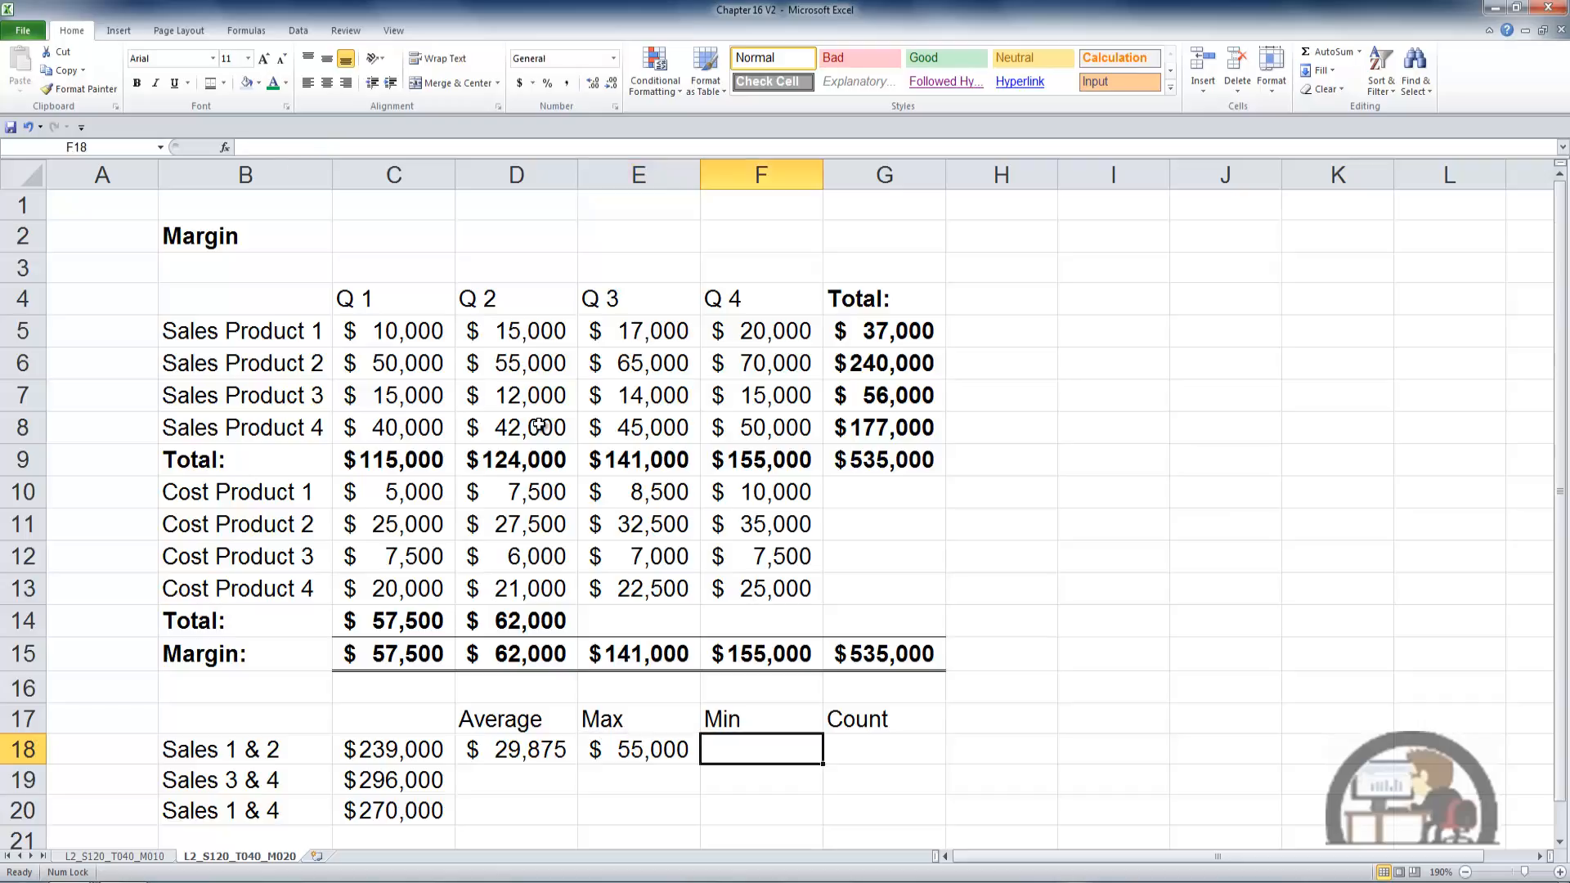
left_click(1360, 51)
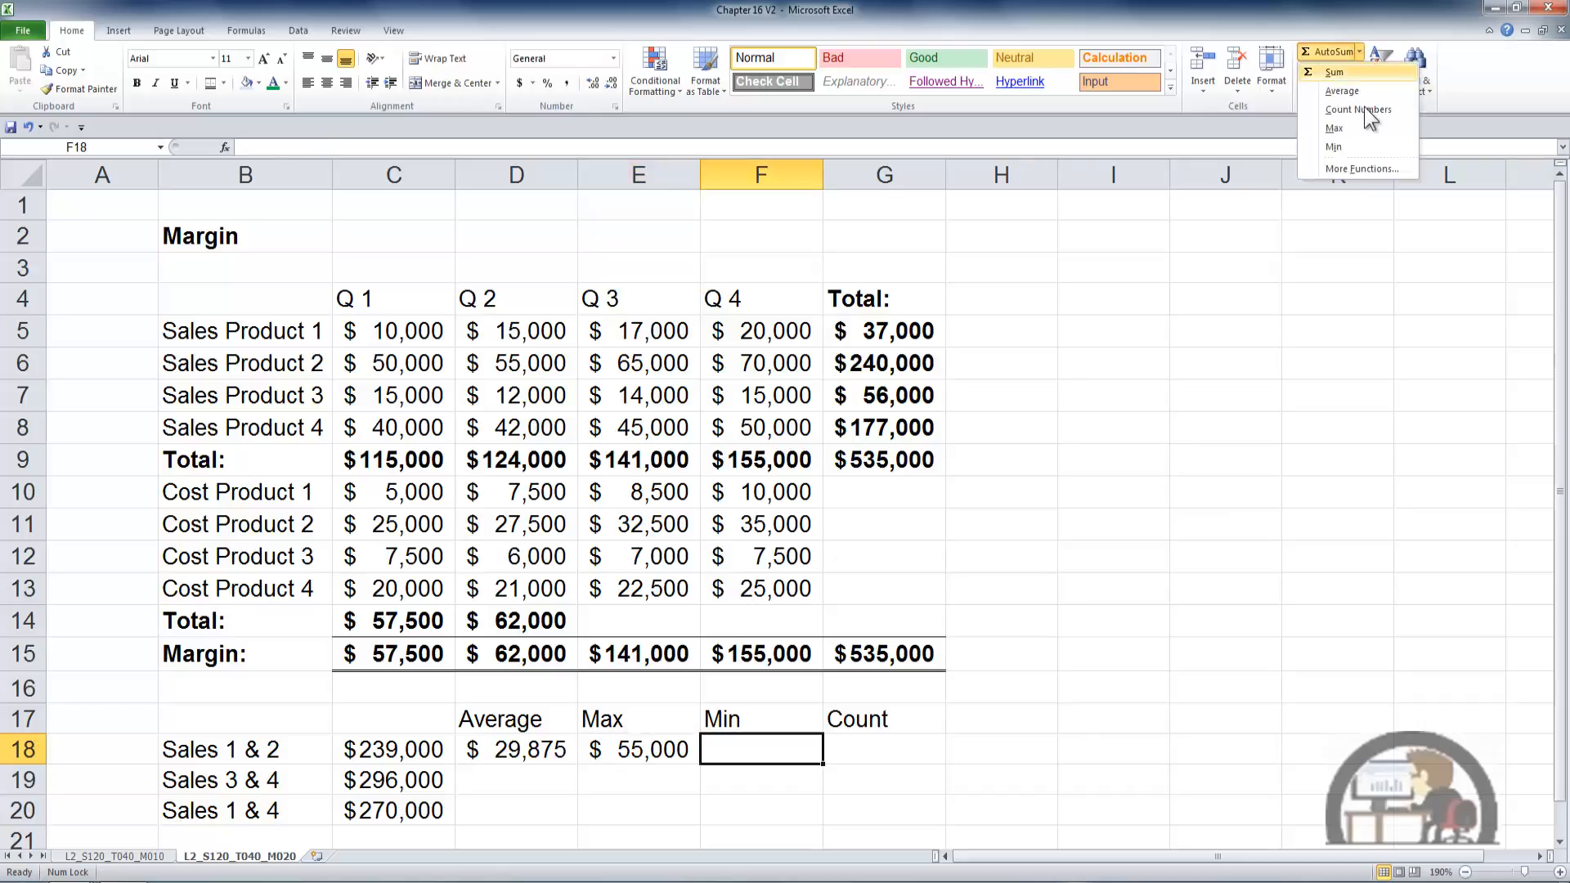
left_click(1356, 145)
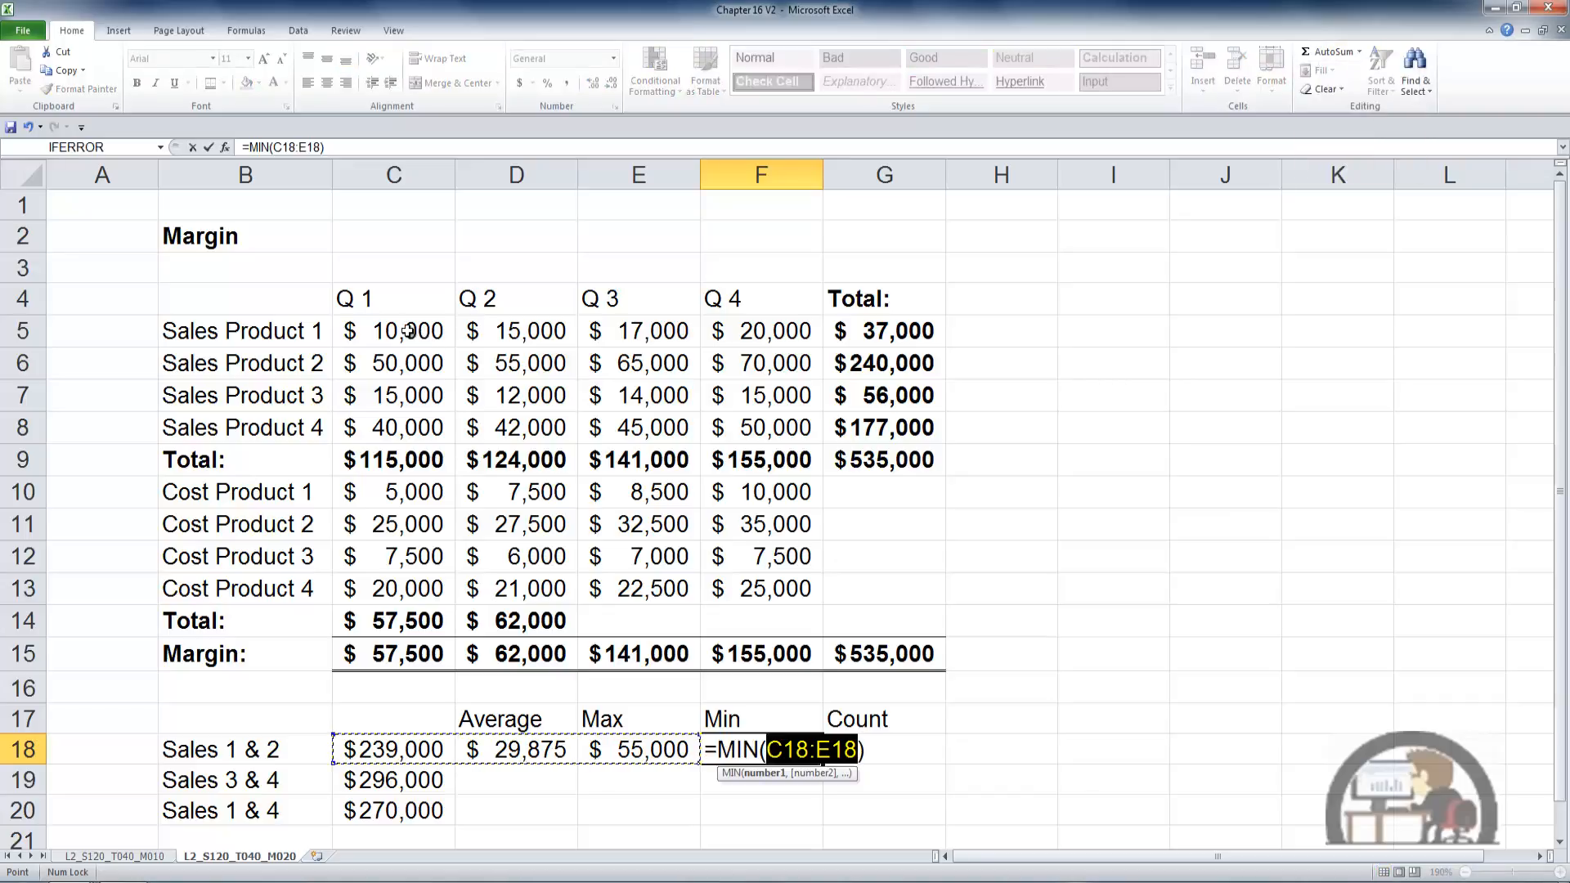
left_click_drag(413, 331, 521, 425)
key("ctrl+Return")
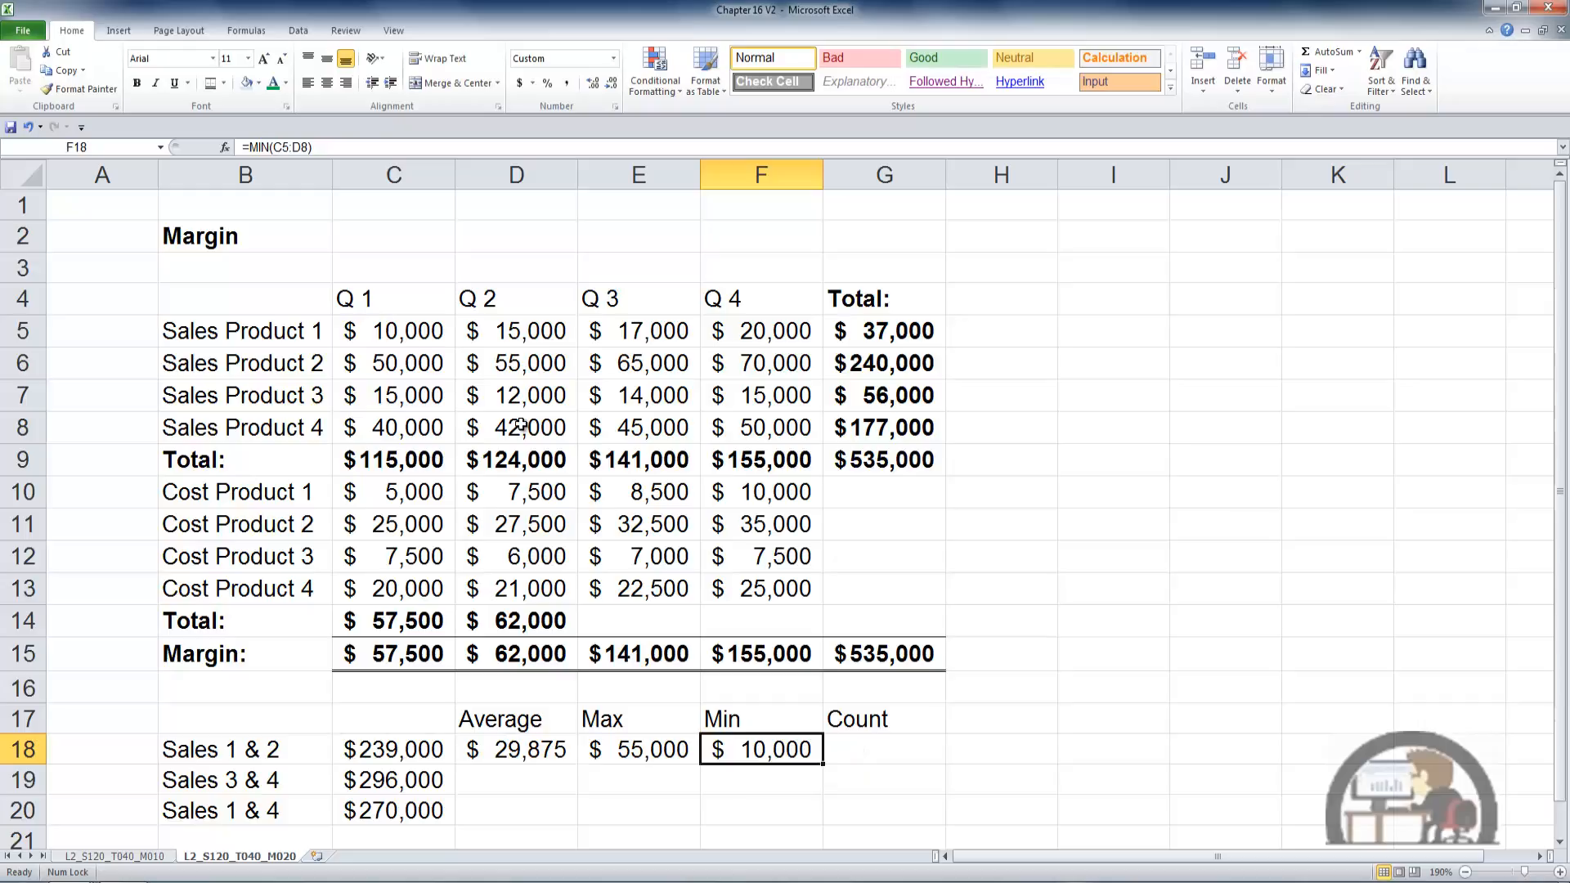
- Count the numbers in the Q 1 and Q 2 sales range in G18 as =COUNT(C5:D8)
key("Tab")
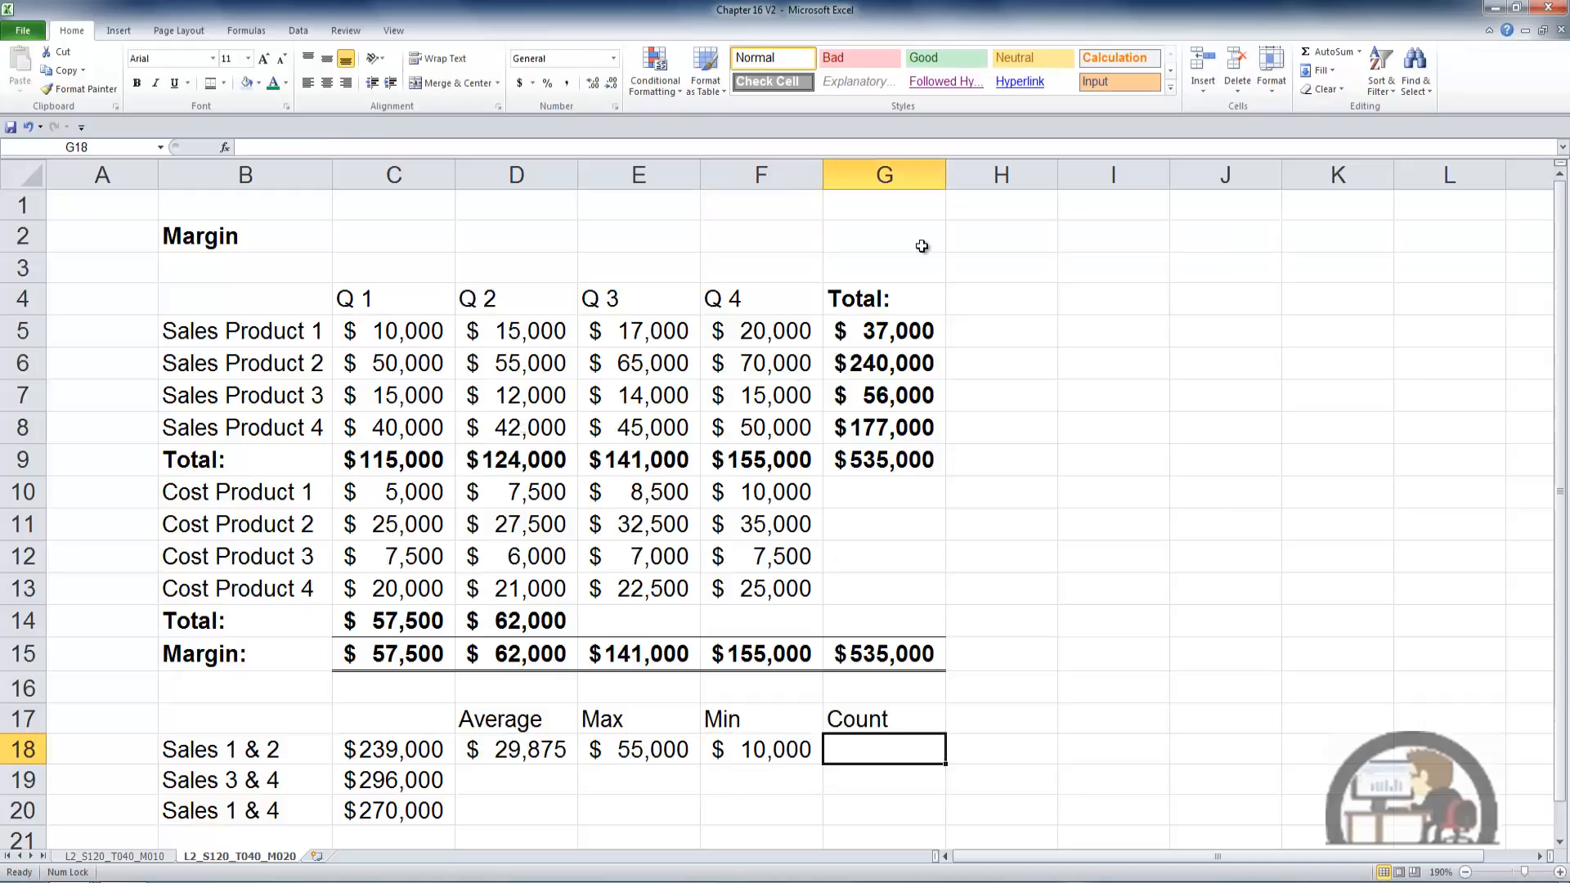
left_click(1359, 53)
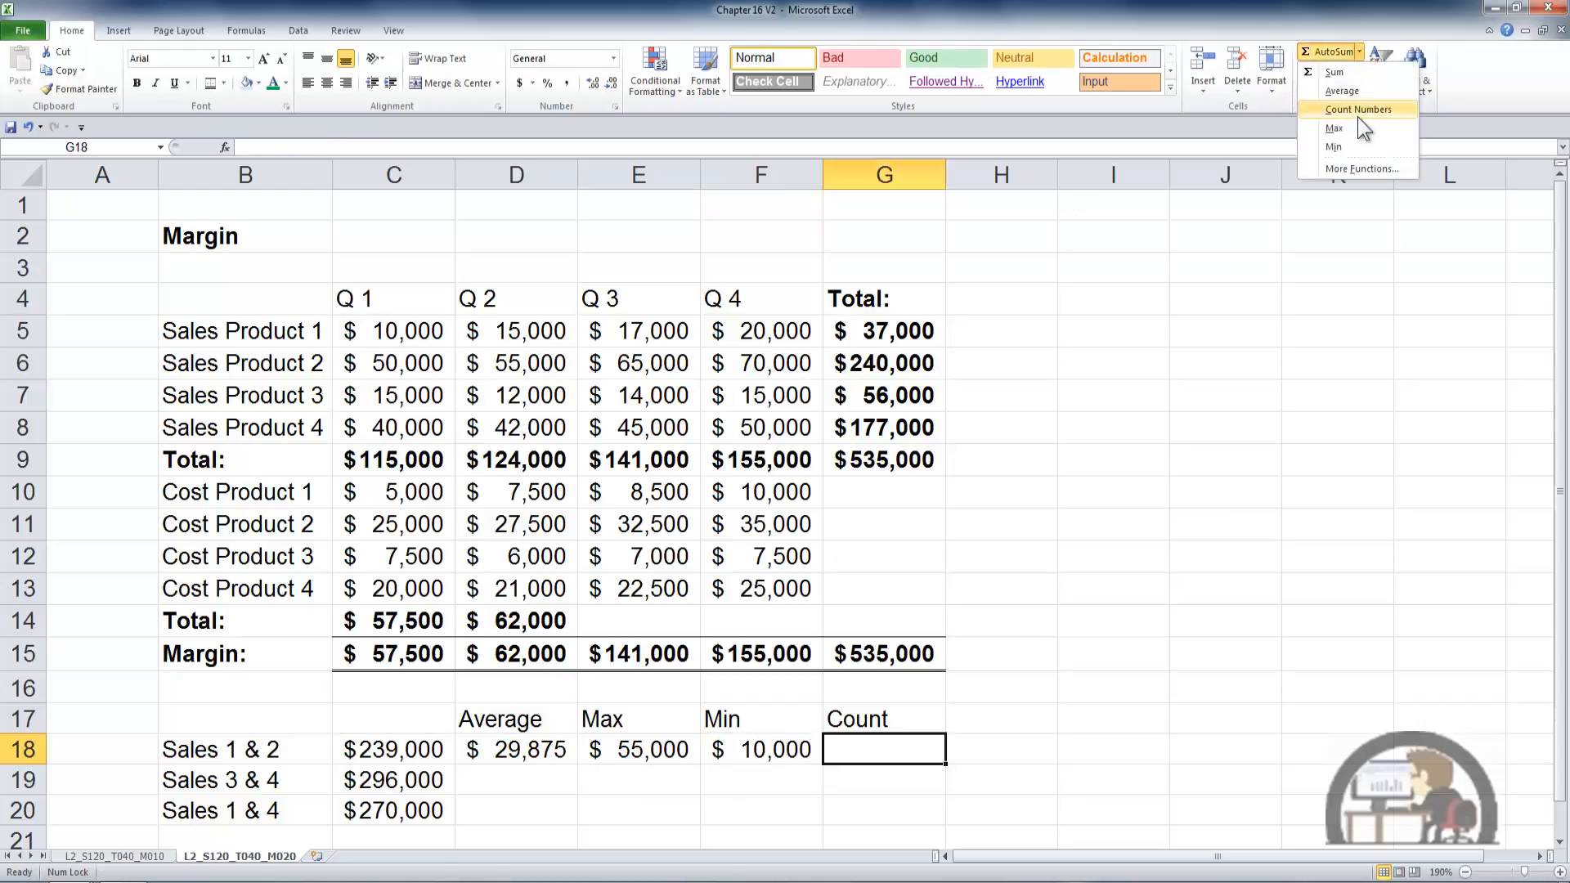
left_click(1357, 111)
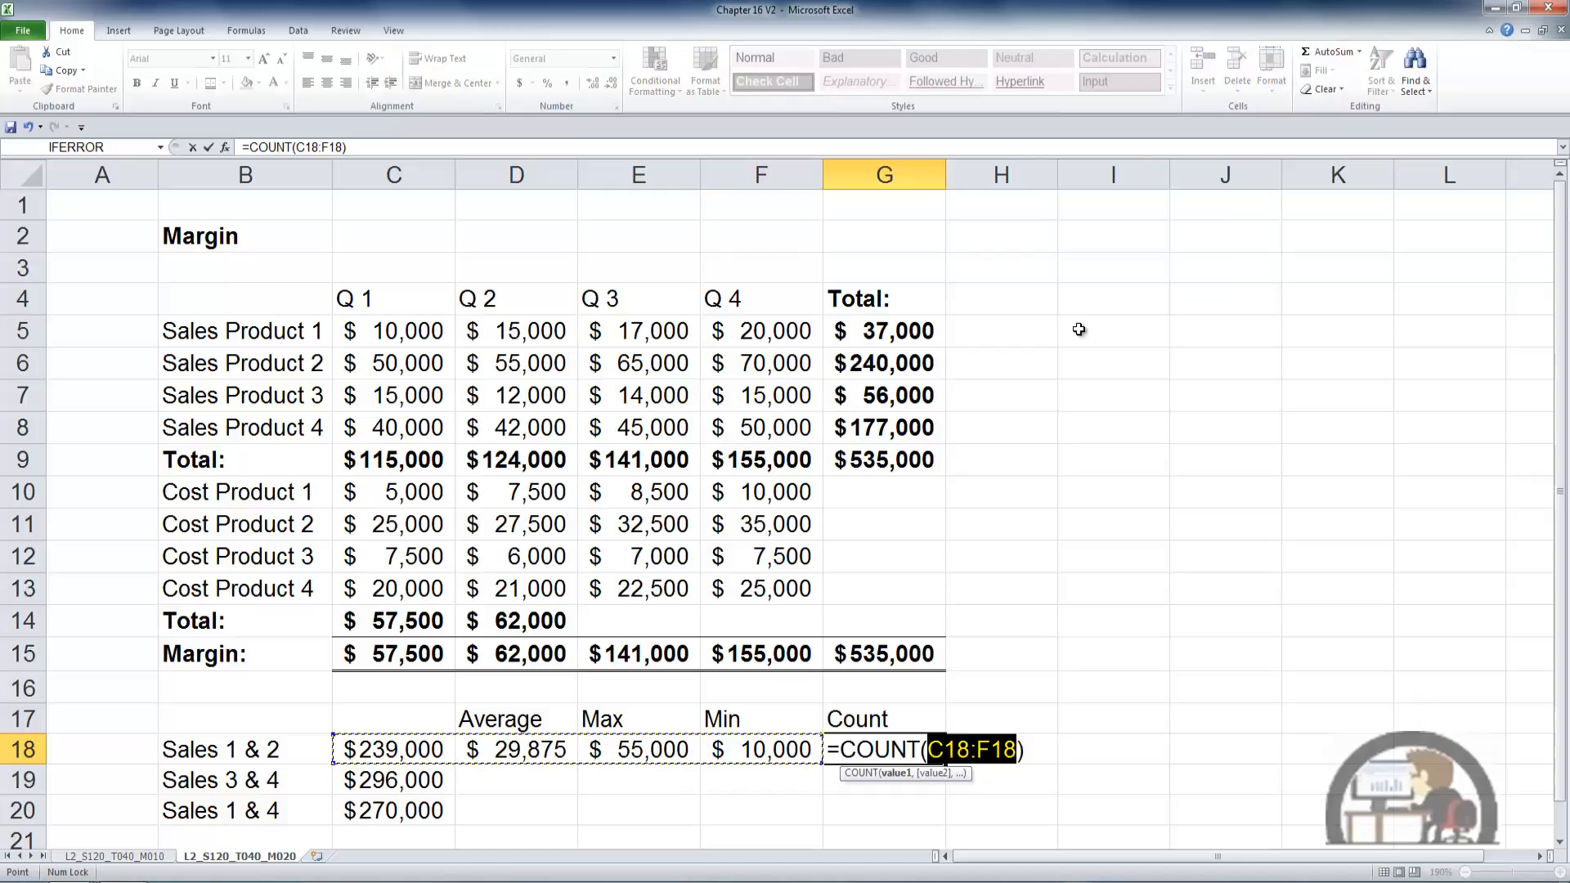
left_click_drag(415, 327, 517, 424)
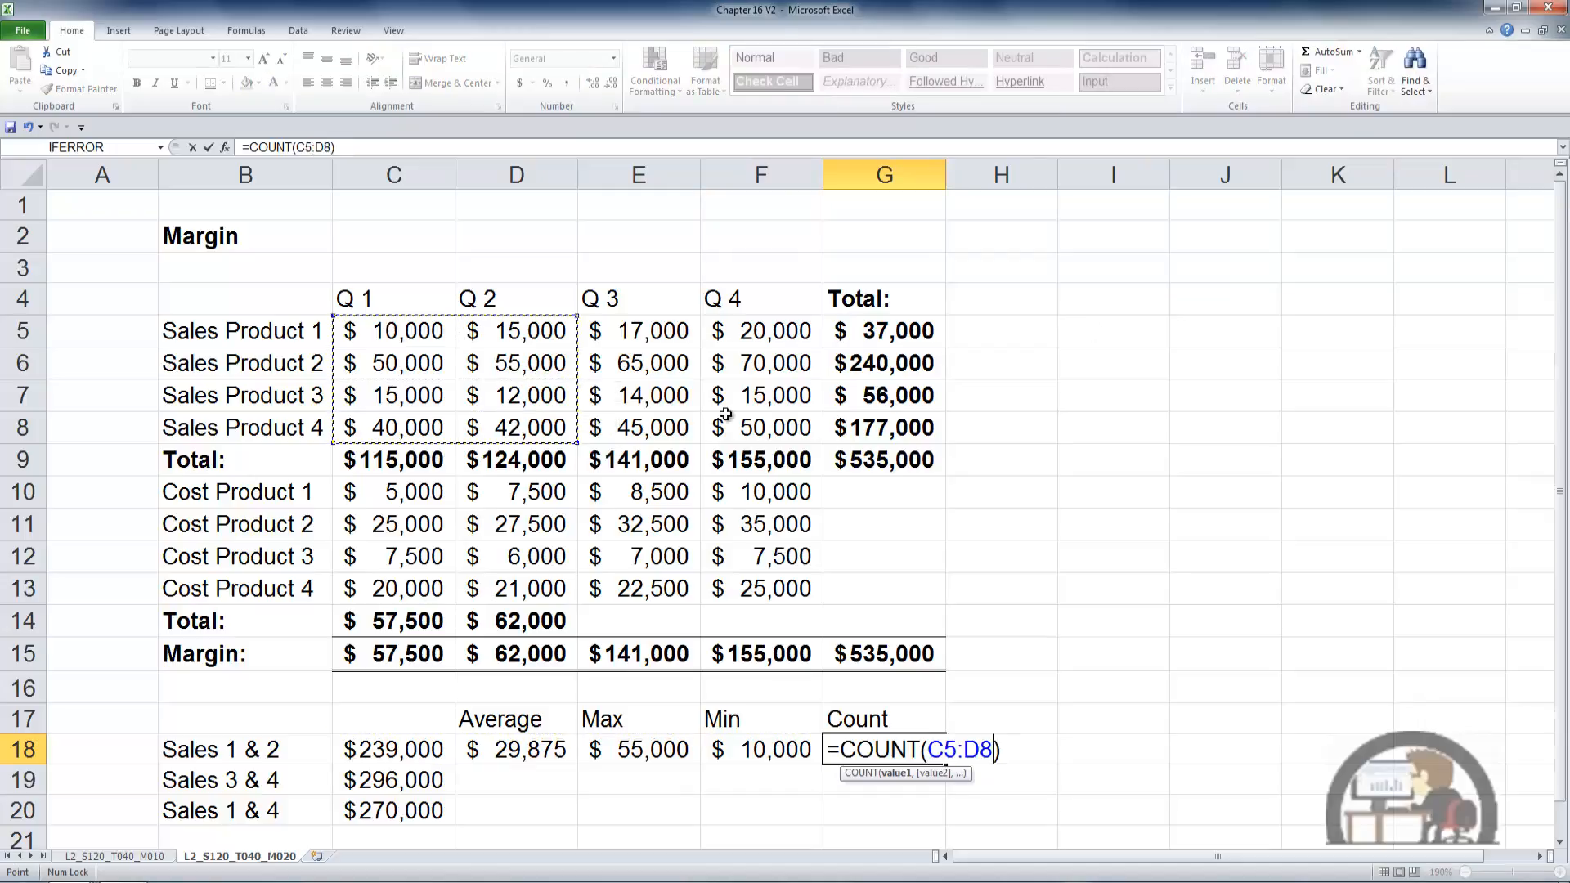
key("ctrl+Return")
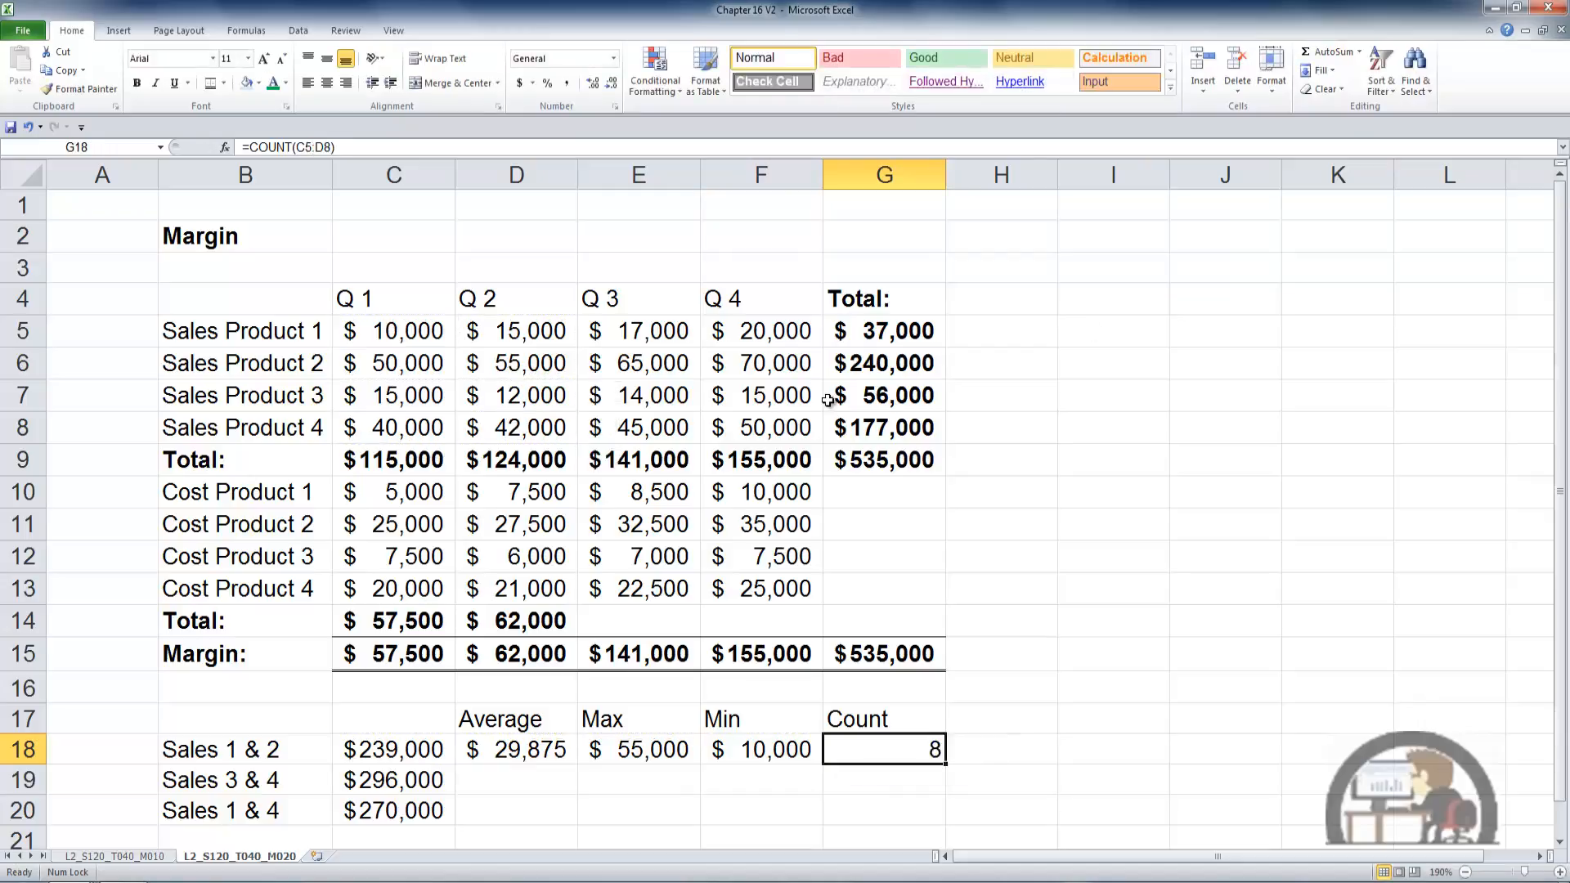